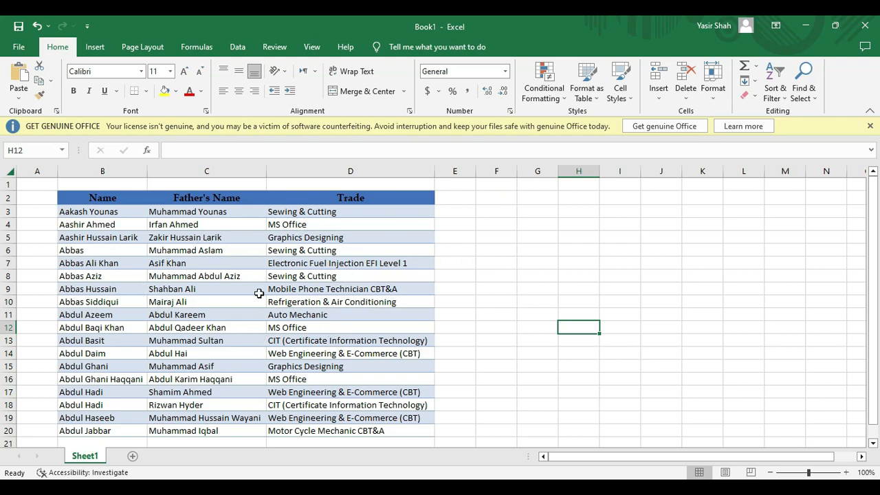
- Turn on filtering for the Name, Father's Name and Trade header row, B2:D2
scroll(260, 293, "down", 1)
scroll(260, 293, "up", 1)
left_click_drag(413, 198, 59, 200)
key("ctrl+shift+l")
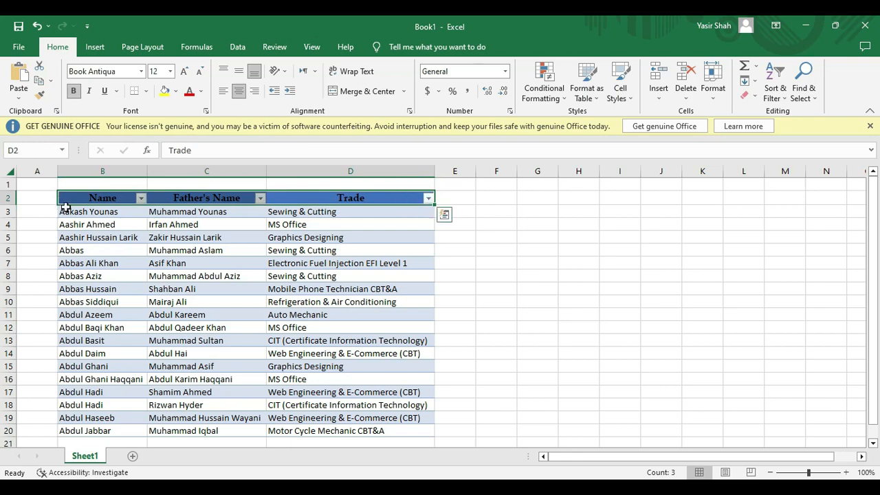
left_click(424, 275)
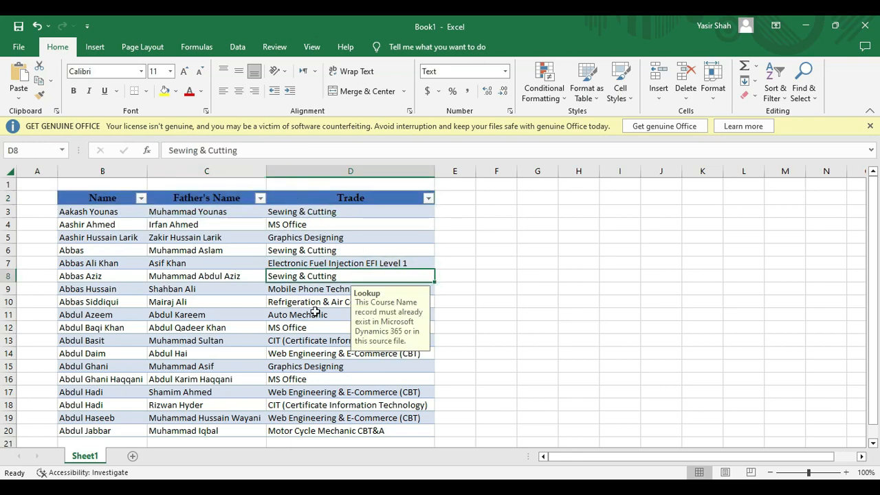
left_click(533, 315)
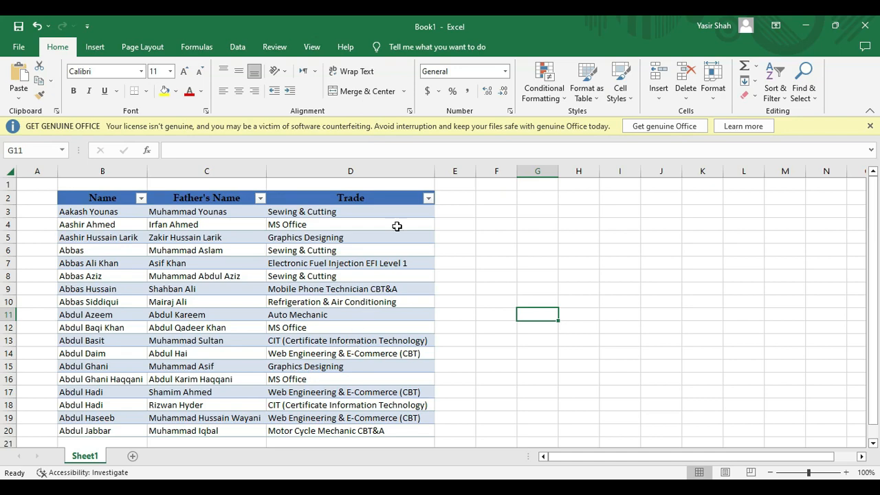
- Filter the Trade column to show only Sewing & Cutting
left_click(428, 198)
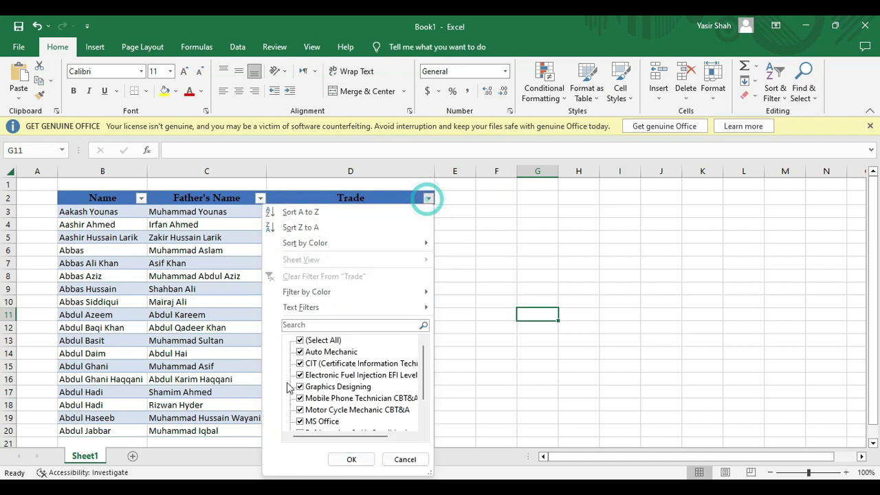
left_click(324, 340)
scroll(309, 410, "down", 1)
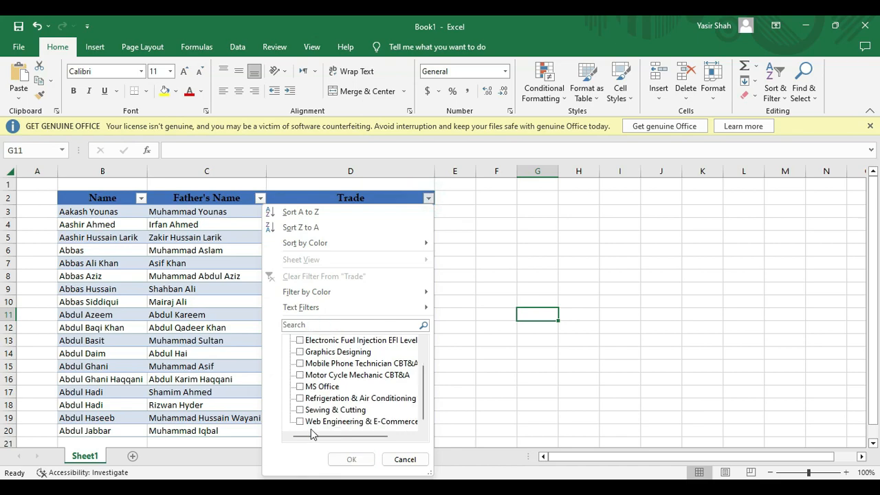
left_click(301, 410)
left_click(352, 459)
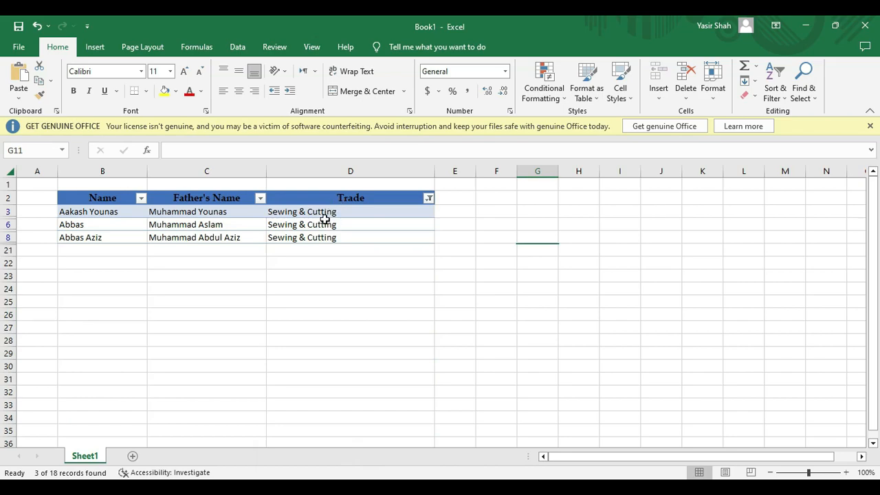
- Change the Trade filter to show only Auto Mechanic instead of Sewing & Cutting
left_click(428, 198)
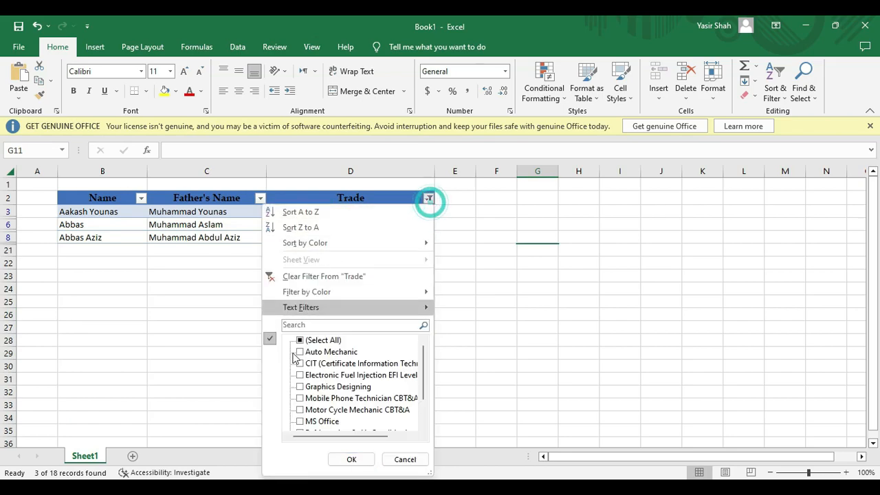
left_click(300, 352)
scroll(300, 365, "down", 1)
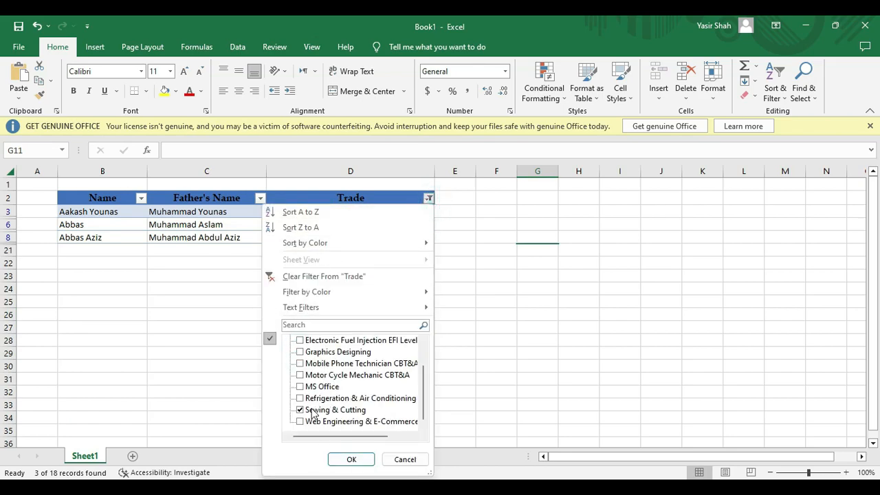
left_click(301, 409)
left_click(341, 458)
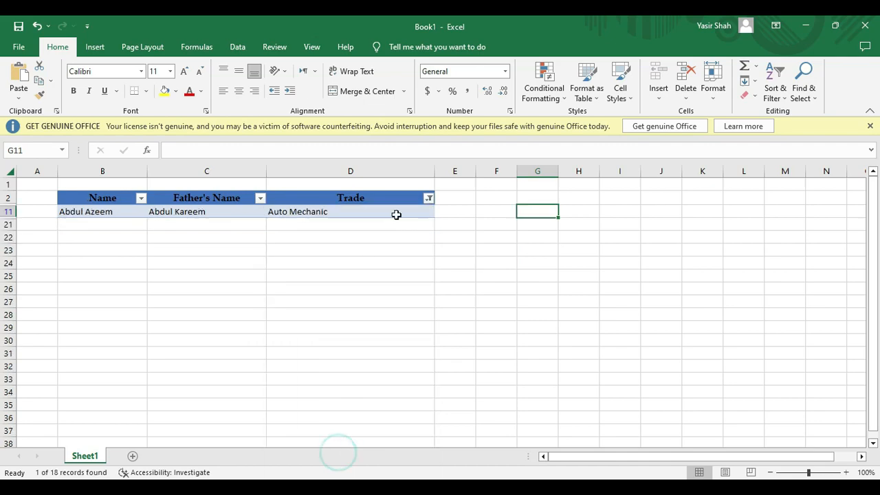
- Switch the Trade filter from Auto Mechanic to CIT (Certificate Information Technology) only
left_click(428, 198)
left_click(300, 352)
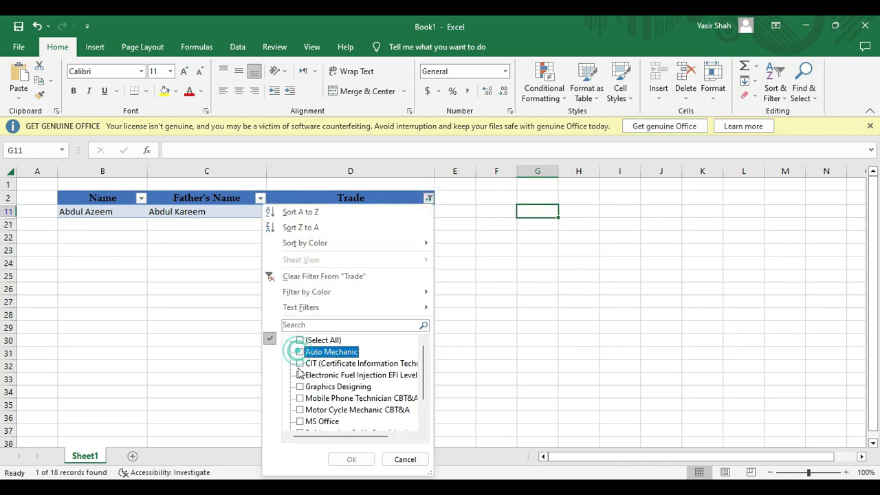
left_click(300, 363)
left_click(360, 460)
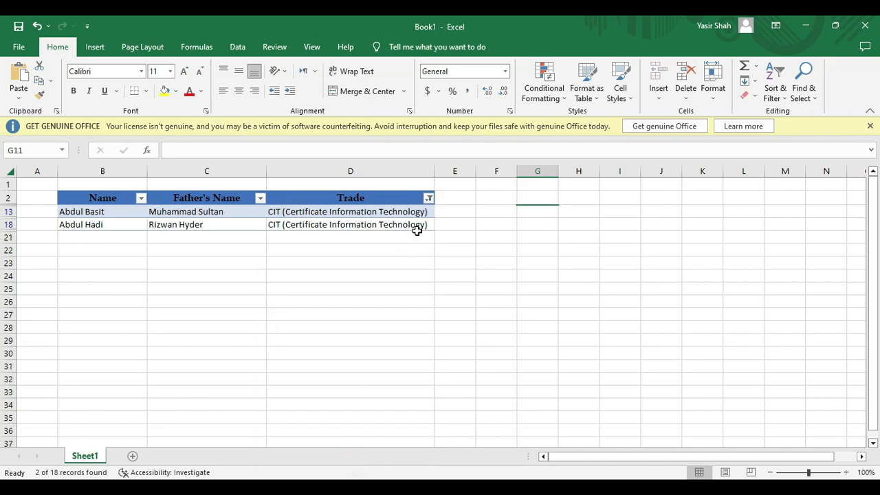
- Switch the Trade filter from CIT to Electronic Fuel Injection EFI Level 1 only
left_click(427, 198)
left_click(300, 363)
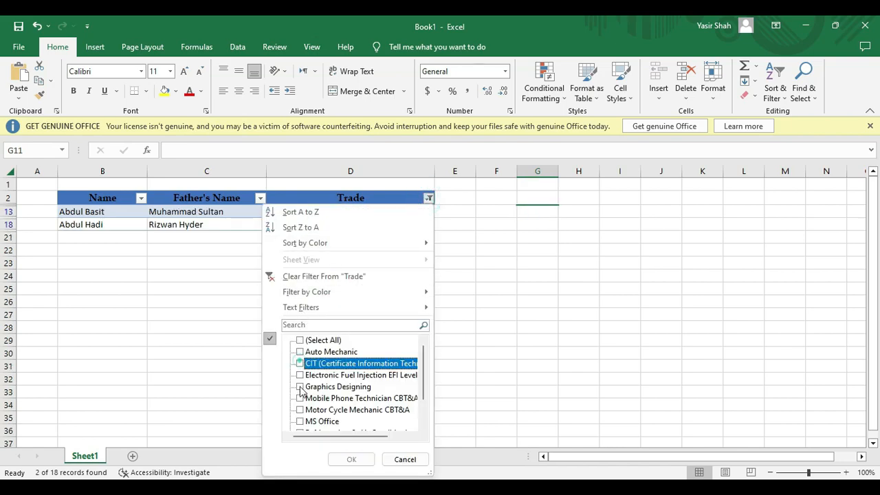
left_click(299, 375)
left_click(350, 459)
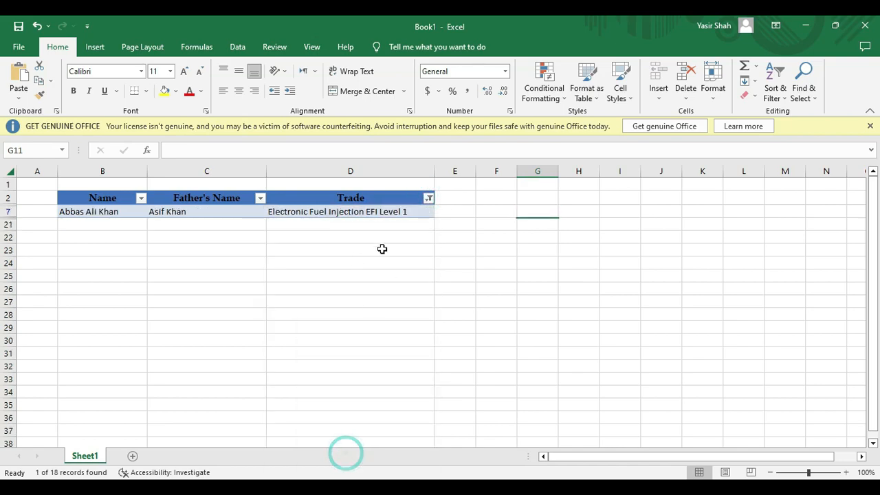
- Switch the Trade filter from Electronic Fuel Injection EFI Level 1 to Graphics Designing only
left_click(427, 198)
left_click(300, 374)
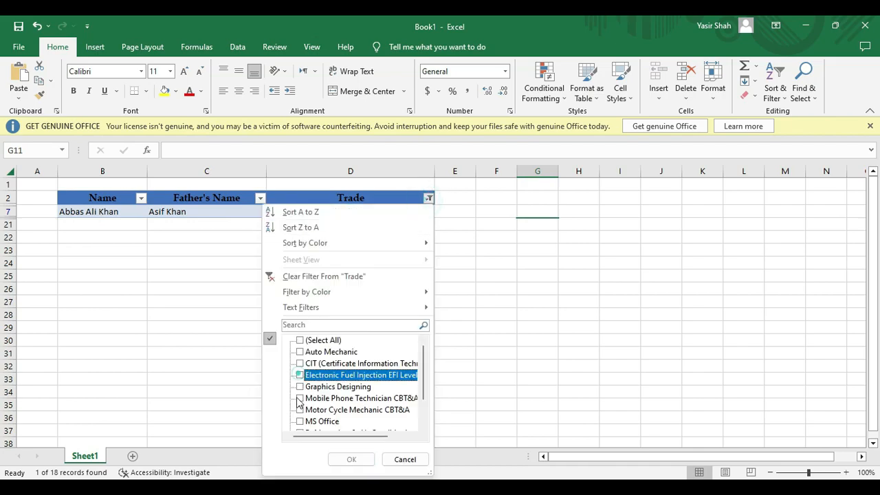
left_click(300, 387)
left_click(352, 459)
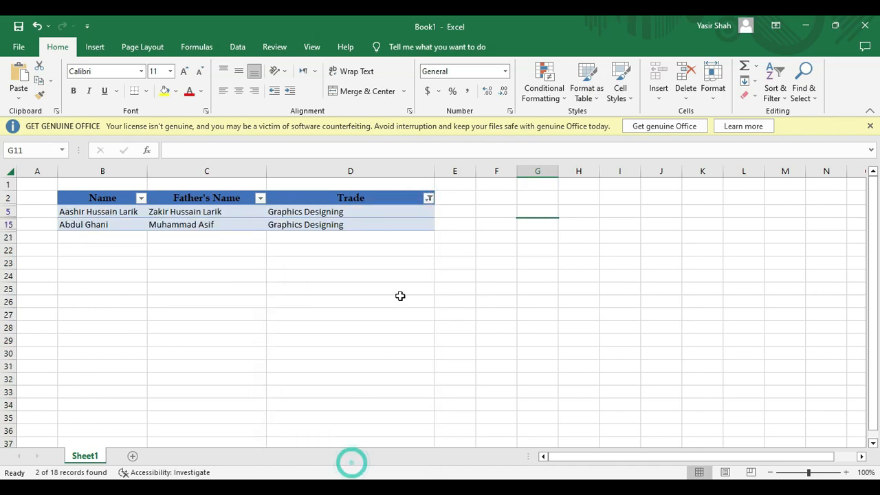
- Select all values in the Trade filter to show every record of the table again
left_click(427, 199)
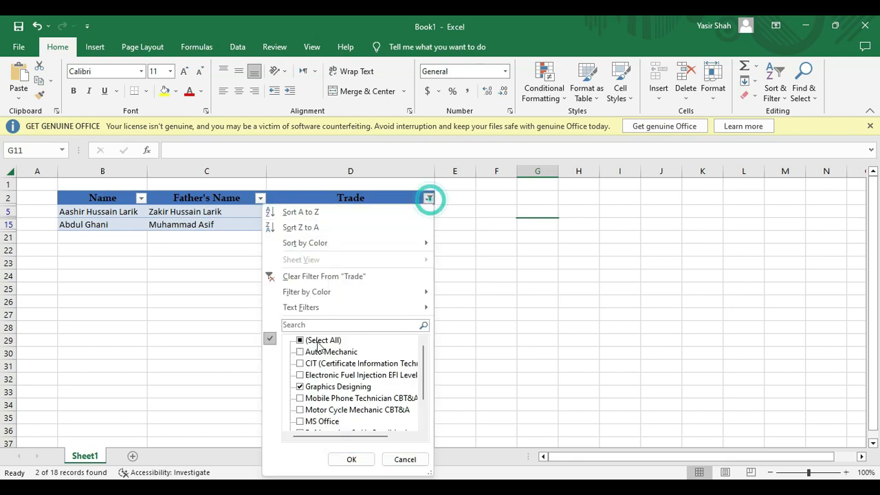
left_click(312, 339)
left_click(357, 461)
left_click(374, 314)
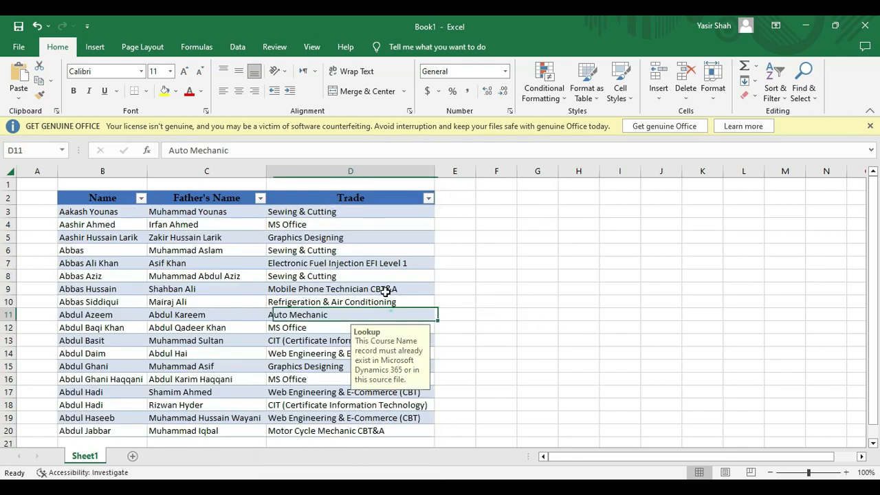
- Turn off filtering on the table's header row, B2:D2
left_click(373, 215)
left_click_drag(403, 200, 114, 197)
key("ctrl+shift+l")
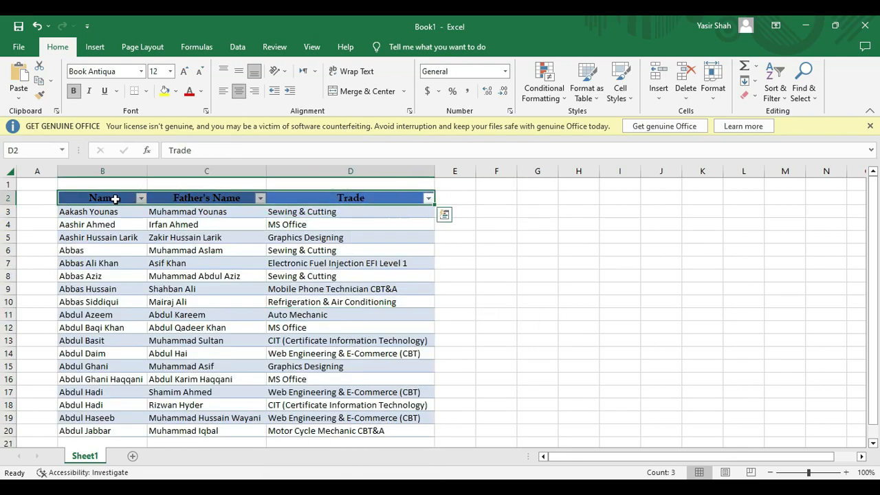
left_click(325, 249)
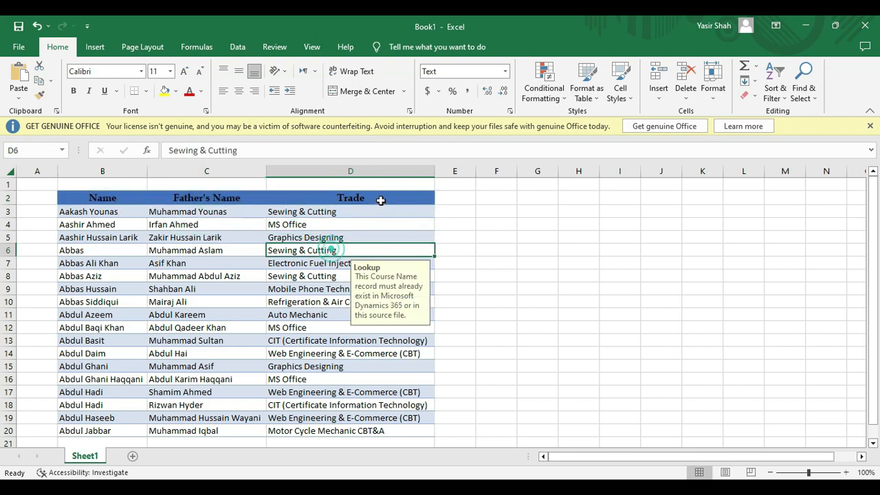
left_click(385, 196)
left_click(368, 263)
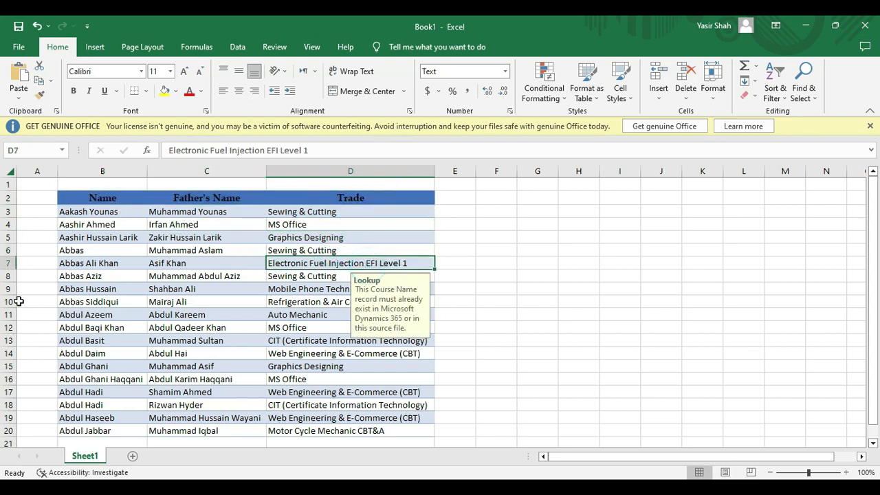
- Apply the Filter command from Sort & Filter to the header cells B2:D2
left_click_drag(411, 198, 112, 196)
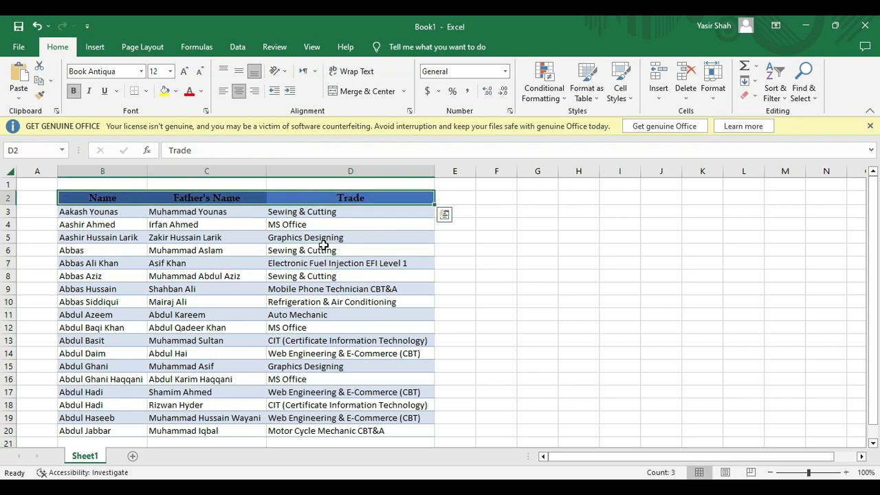
left_click(782, 103)
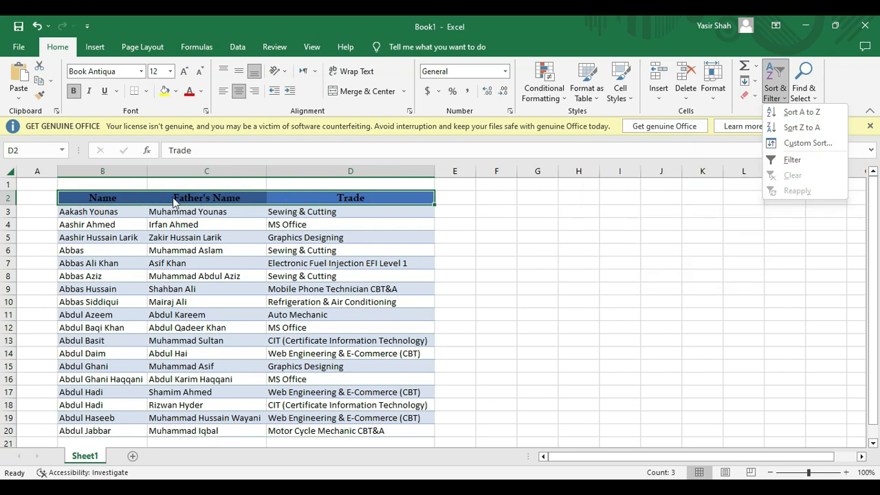
left_click(789, 160)
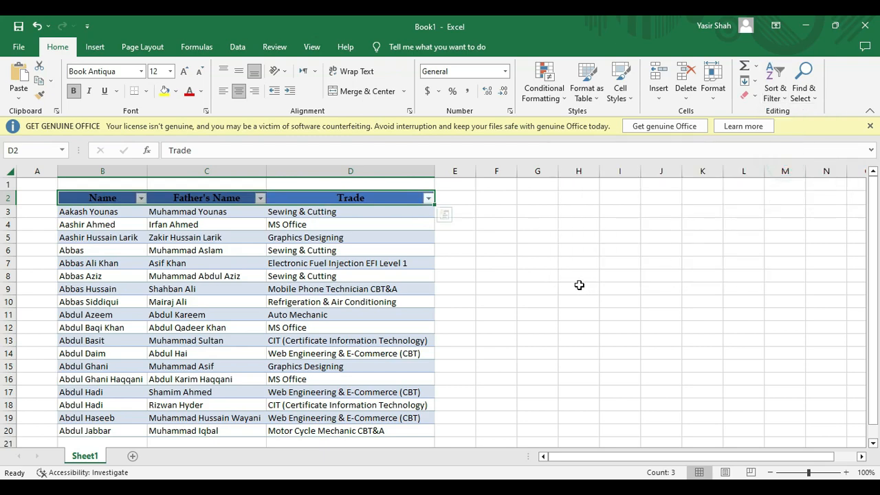
left_click(324, 237)
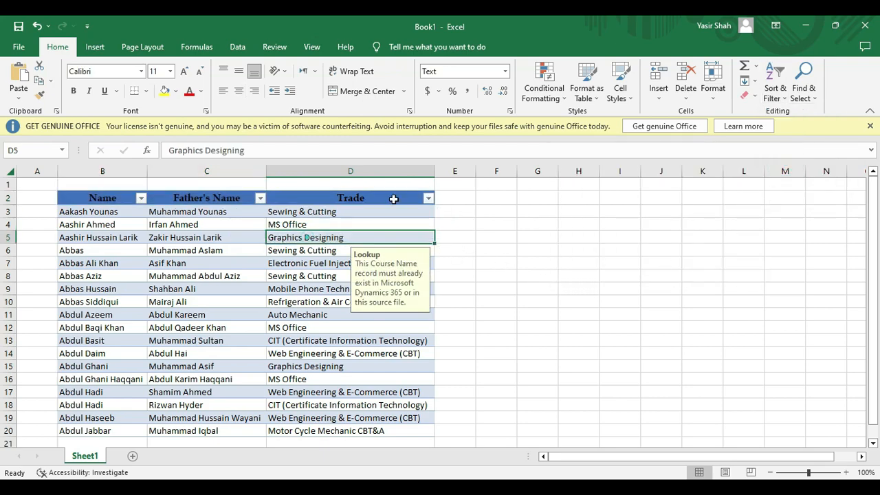
- Filter the Trade column to show only CIT (Certificate Information Technology) and MS Office
left_click(428, 198)
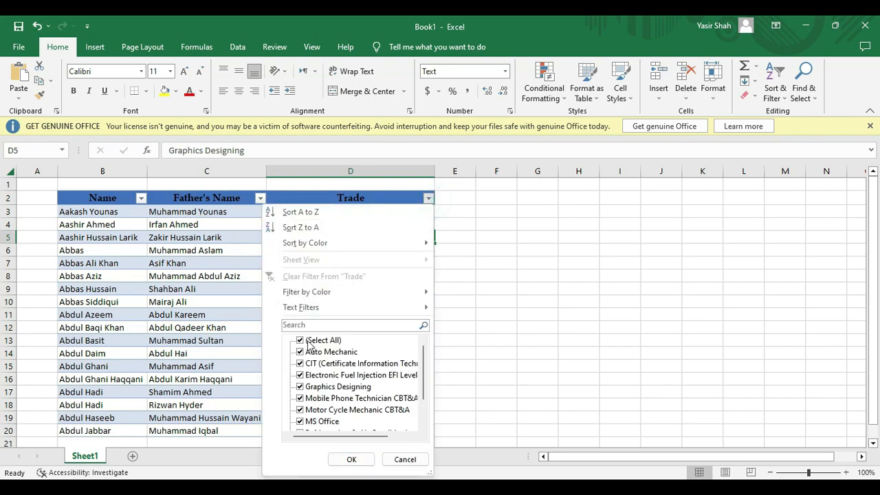
scroll(336, 398, "down", 1)
scroll(309, 411, "up", 1)
left_click(300, 341)
left_click(299, 363)
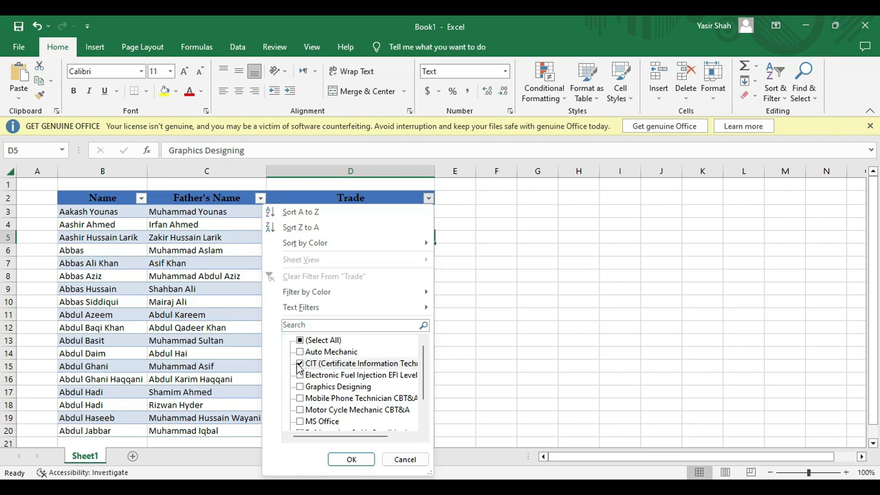
scroll(313, 402, "down", 1)
left_click(301, 387)
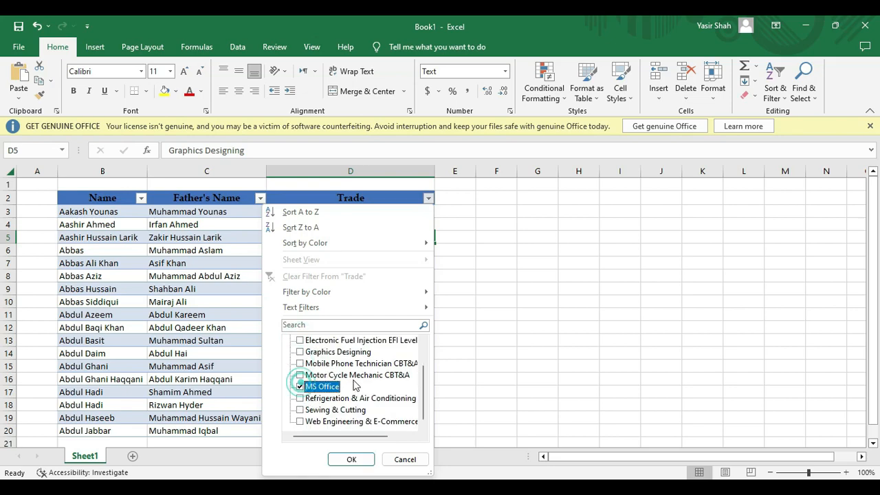
scroll(312, 386, "up", 1)
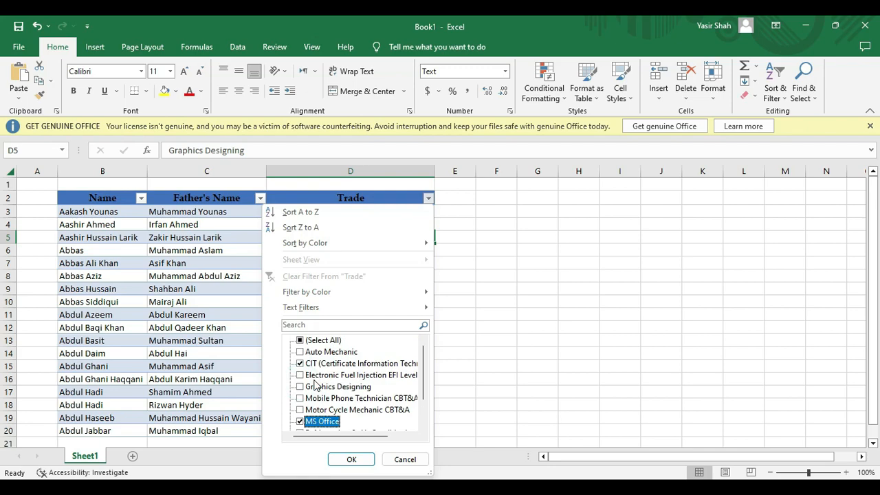
left_click(351, 461)
left_click(390, 366)
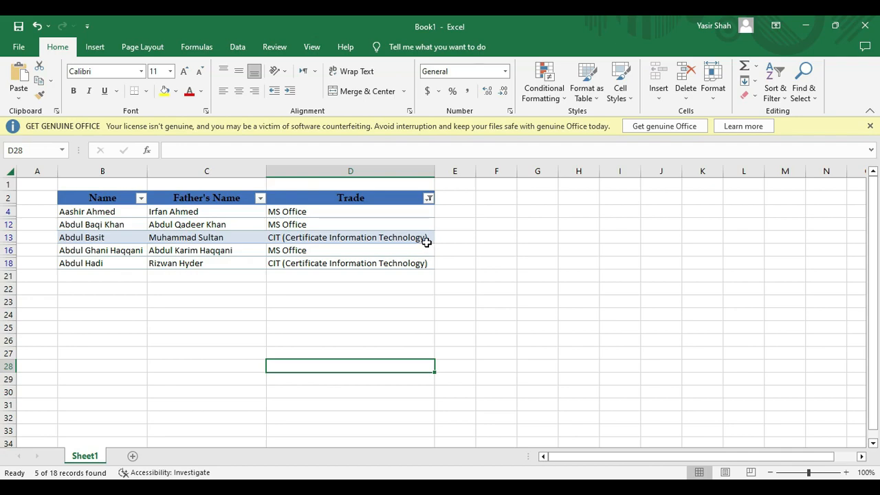
- Reset the Trade filter to Select All and look through the full table
left_click(429, 198)
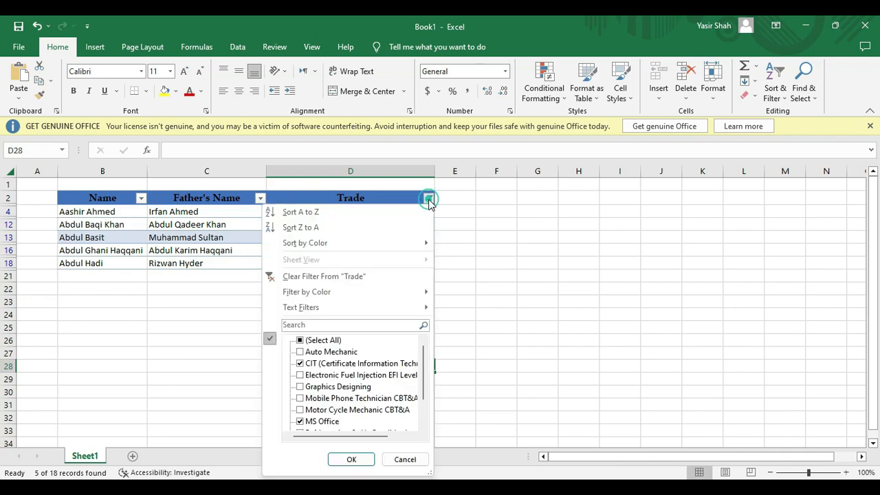
left_click(323, 344)
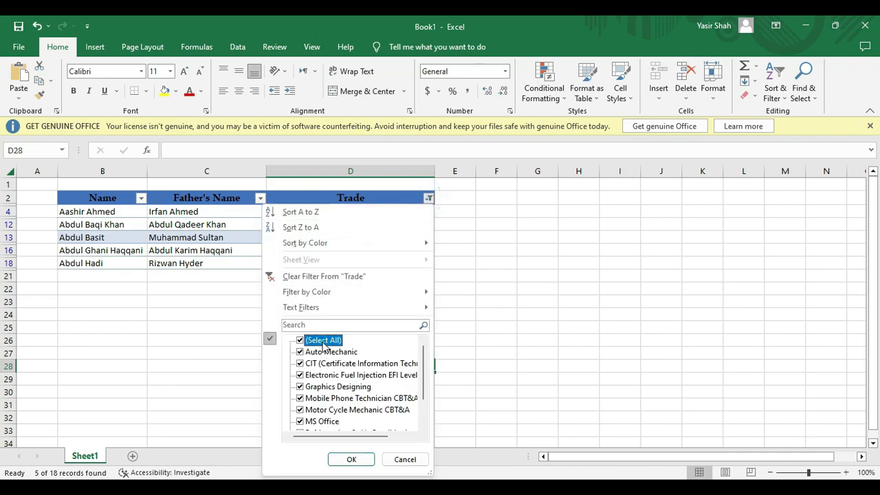
left_click(351, 459)
scroll(336, 372, "down", 5)
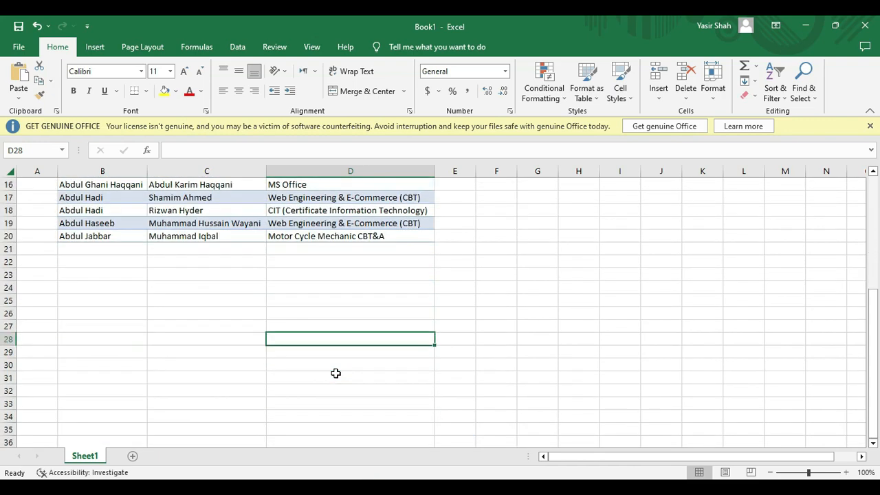
scroll(336, 372, "up", 5)
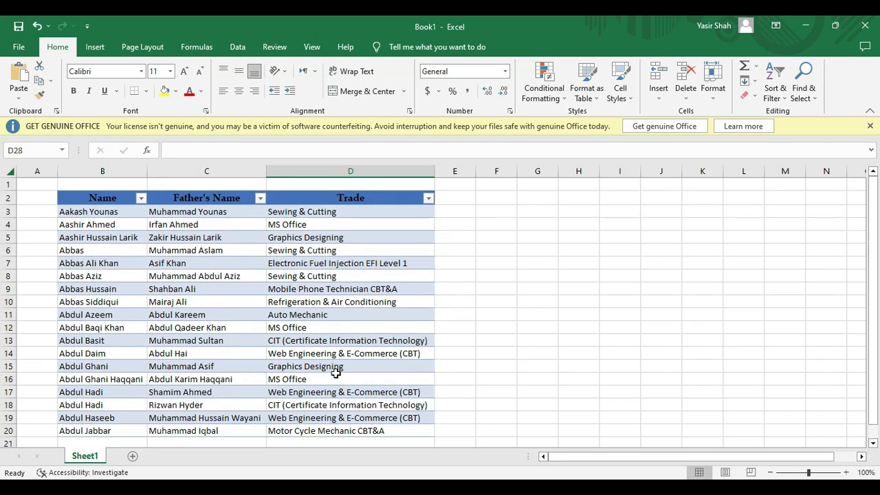
- Filter the Trade column to show only CIT (Certificate Information Technology) and Graphics Designing
left_click(428, 198)
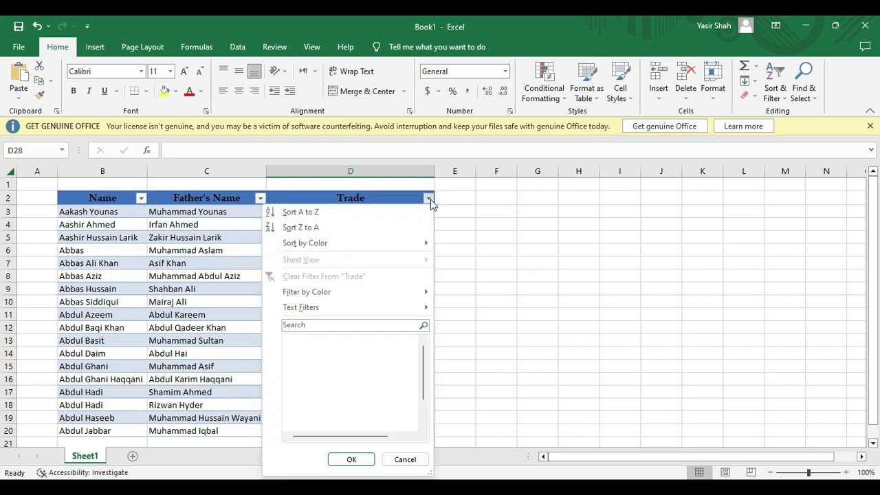
left_click(322, 340)
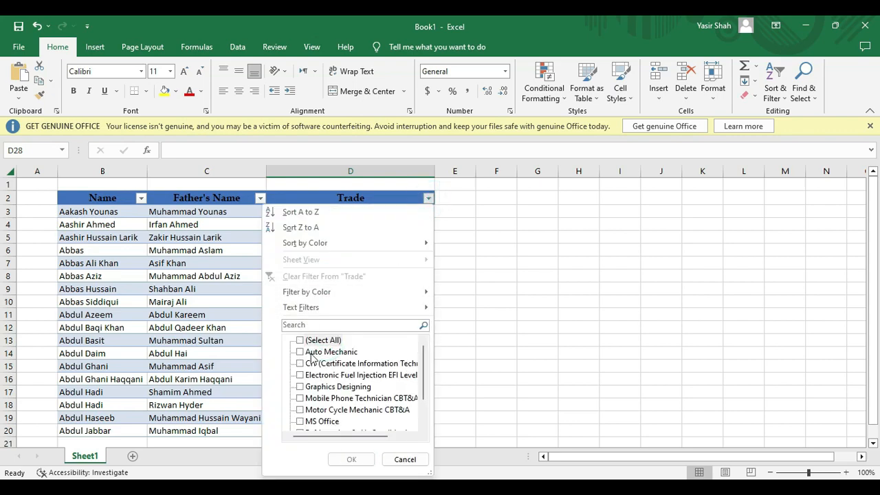
left_click(300, 364)
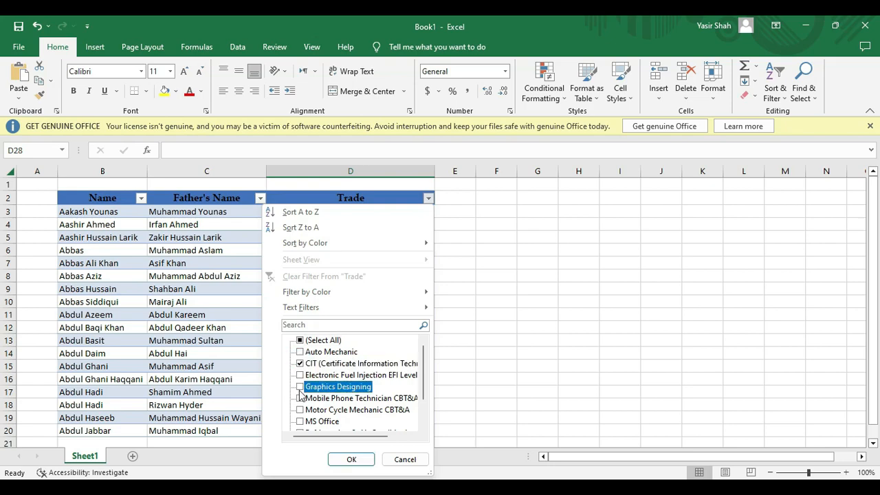
left_click(300, 386)
left_click(363, 459)
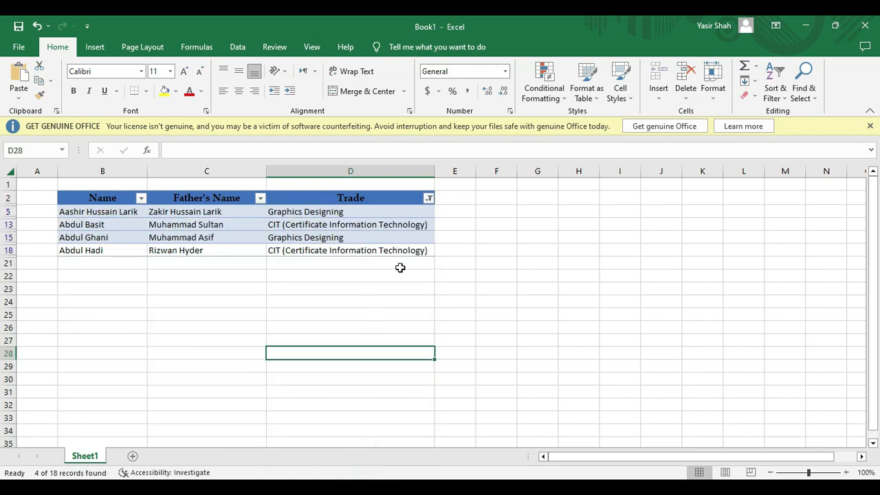
- Reset the Trade filter to Select All so that every record is included
left_click(428, 198)
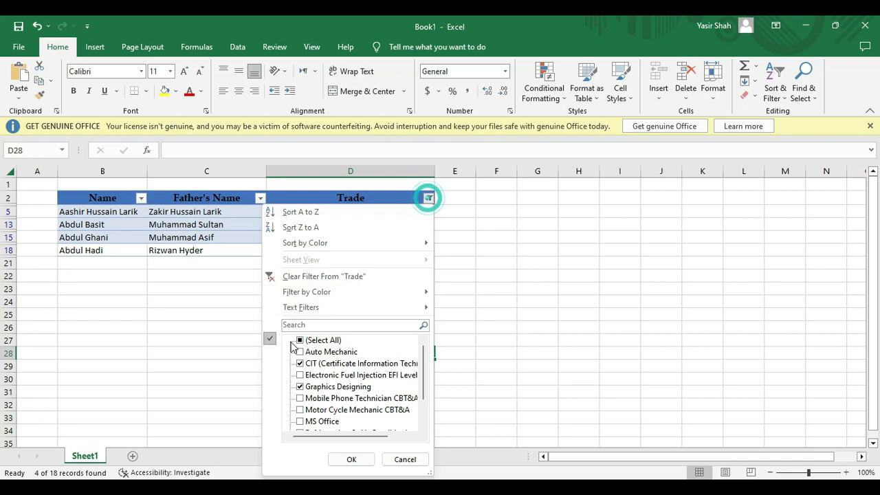
left_click(320, 341)
left_click(362, 459)
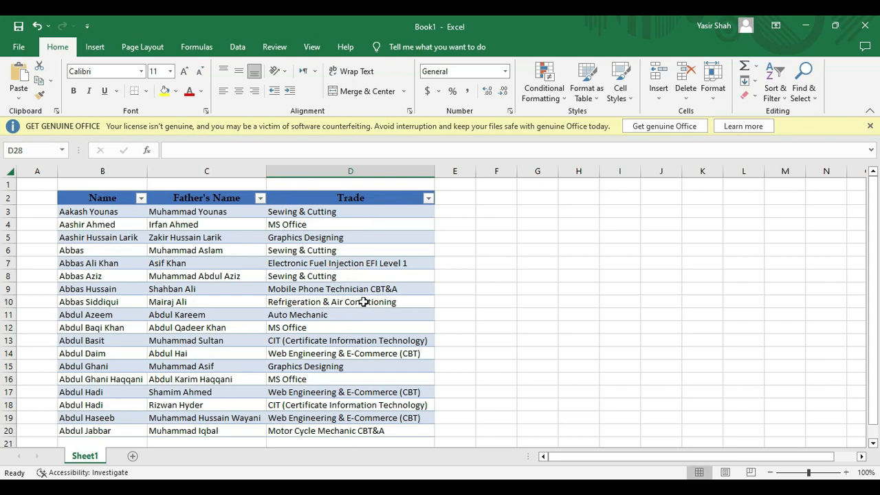
- Fill the table records in B10:D10, B13:D13 and B17:D17 with dark green
left_click_drag(420, 304, 122, 304)
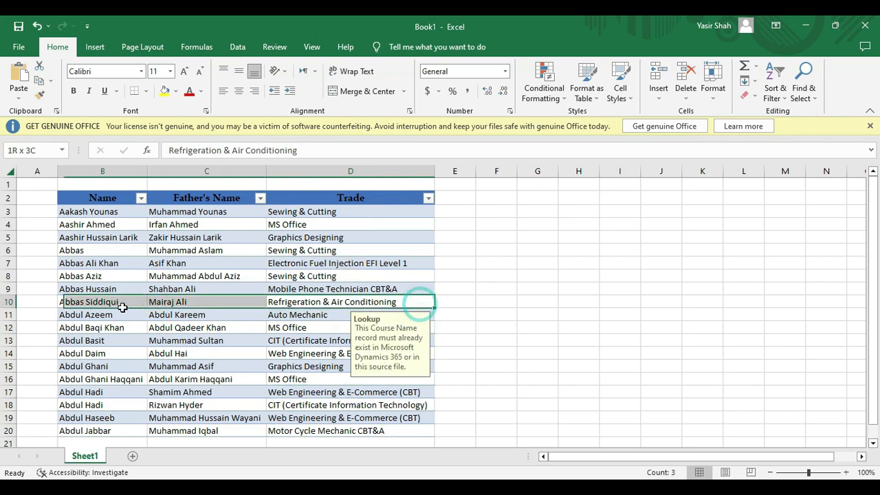
left_click(176, 91)
left_click(263, 163)
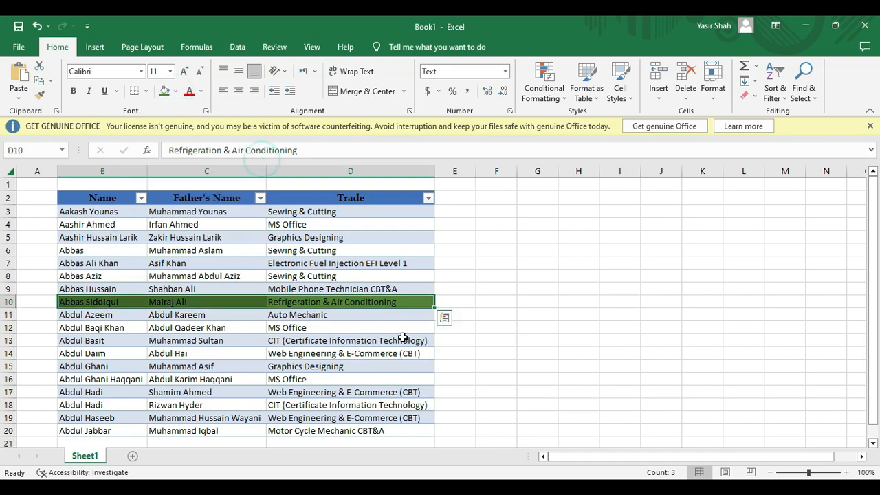
left_click_drag(403, 339, 114, 339)
left_click(163, 91)
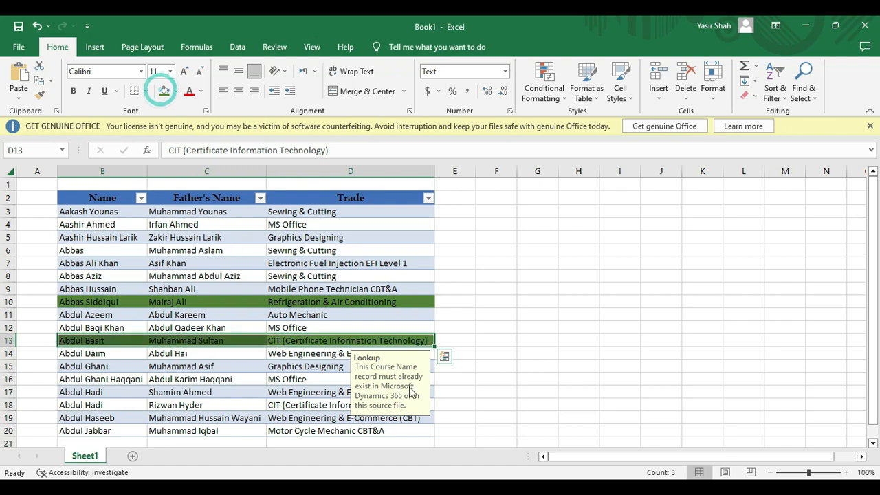
left_click(262, 400)
left_click_drag(398, 392, 114, 392)
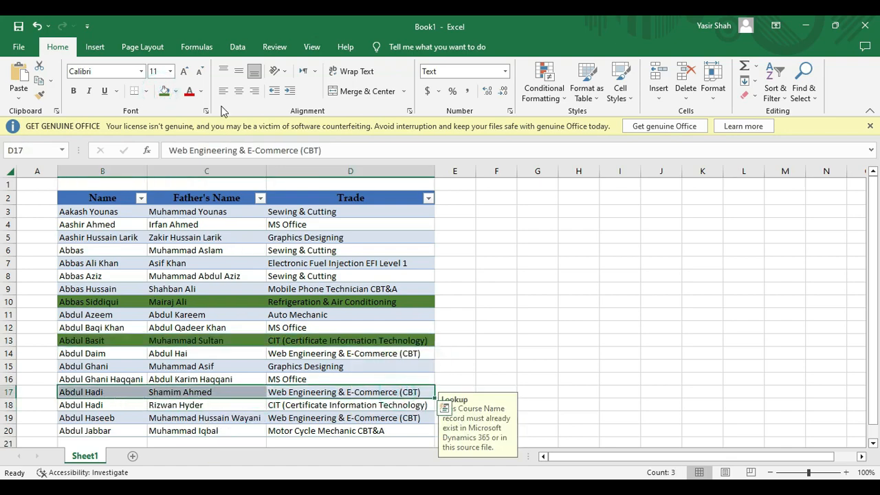
left_click(163, 91)
- Fill the table records in rows 6, 5 and 20, columns B to D, with yellow
left_click_drag(396, 250, 68, 250)
left_click(175, 90)
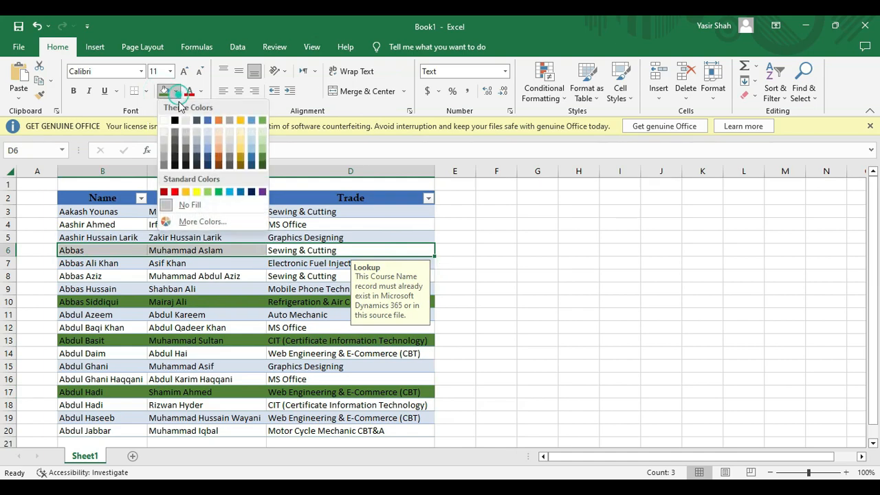
left_click(197, 185)
left_click_drag(404, 237, 69, 238)
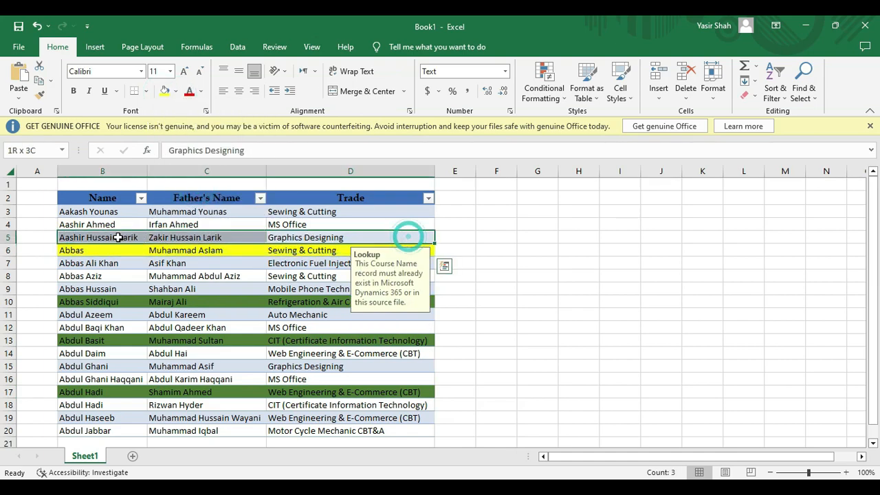
left_click(163, 91)
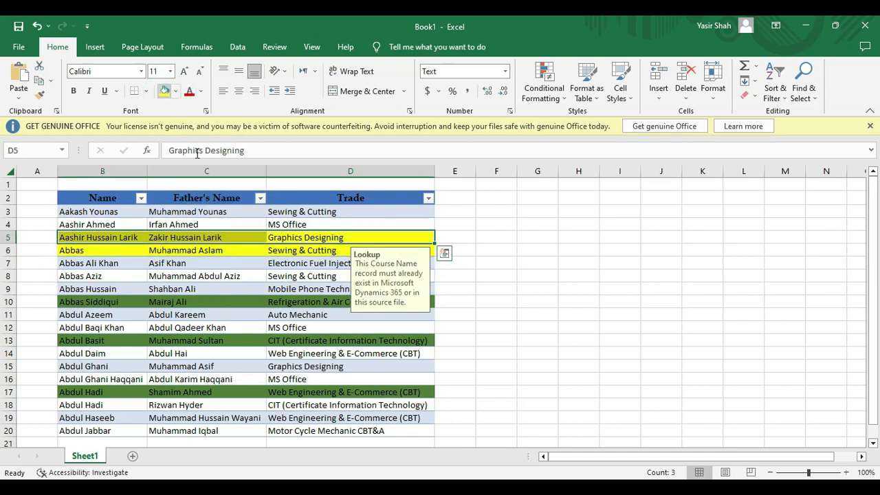
left_click(373, 418)
left_click_drag(406, 430, 108, 431)
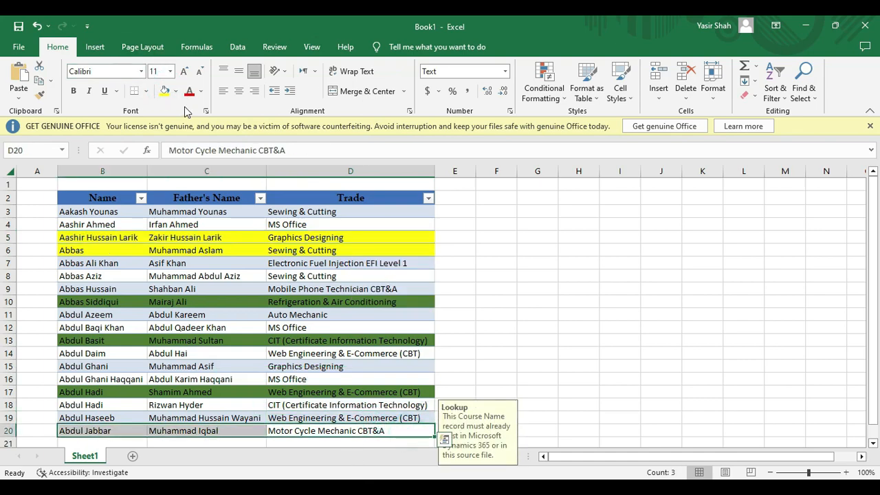
left_click(163, 91)
left_click(304, 304)
left_click(393, 251)
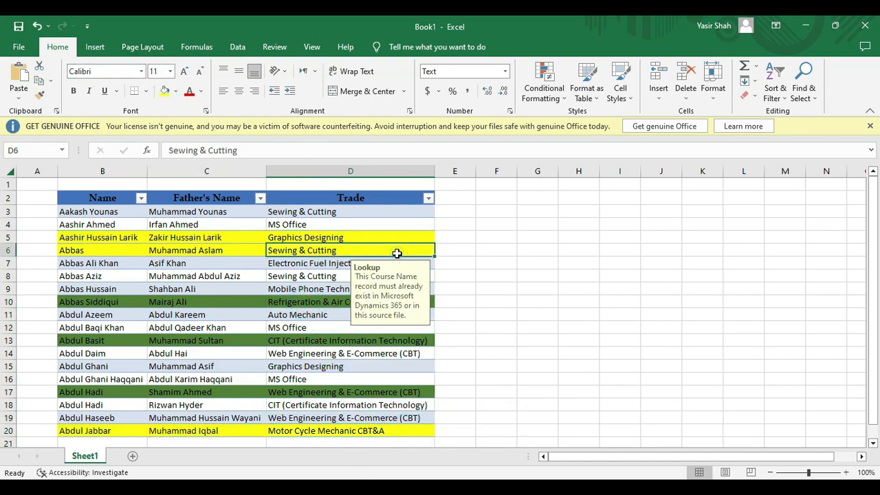
left_click(246, 260)
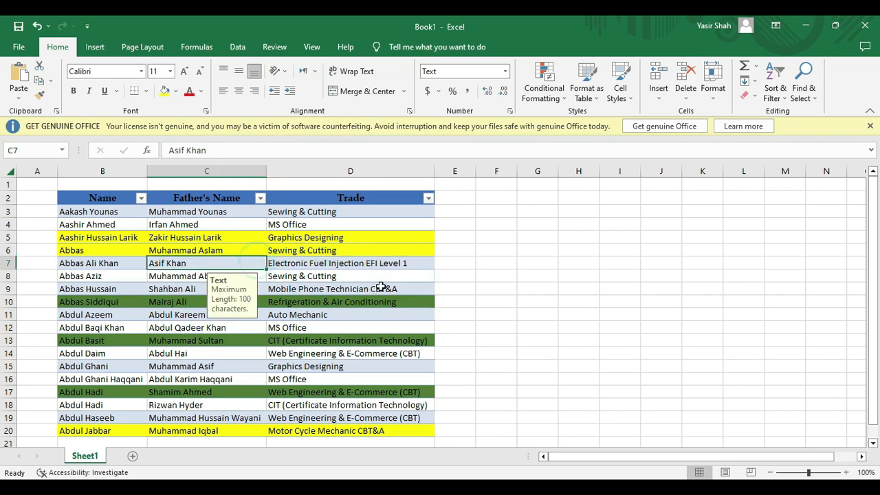
left_click(356, 279)
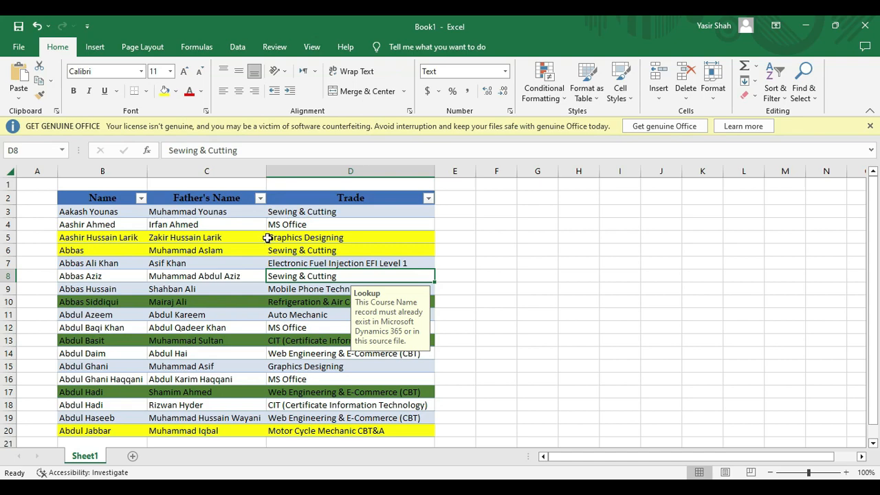
- Filter the Name column by the yellow cell color and switch the color filter to dark green
left_click(141, 198)
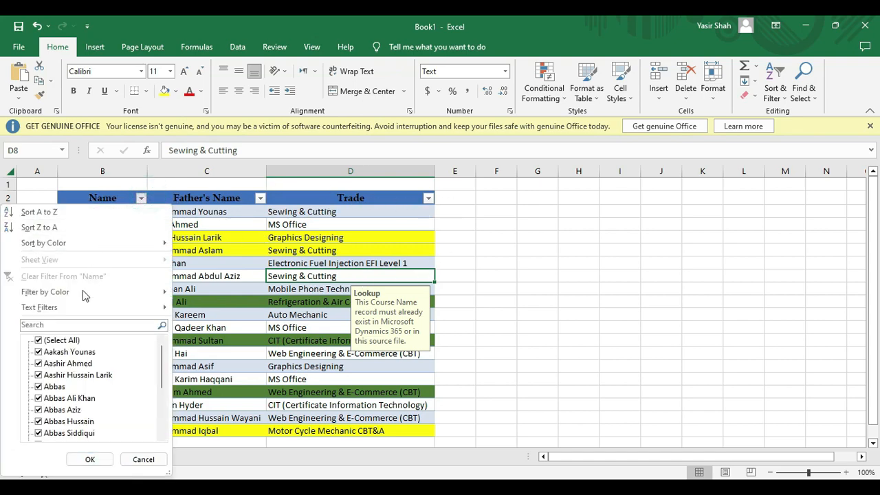
mouse_move(80, 295)
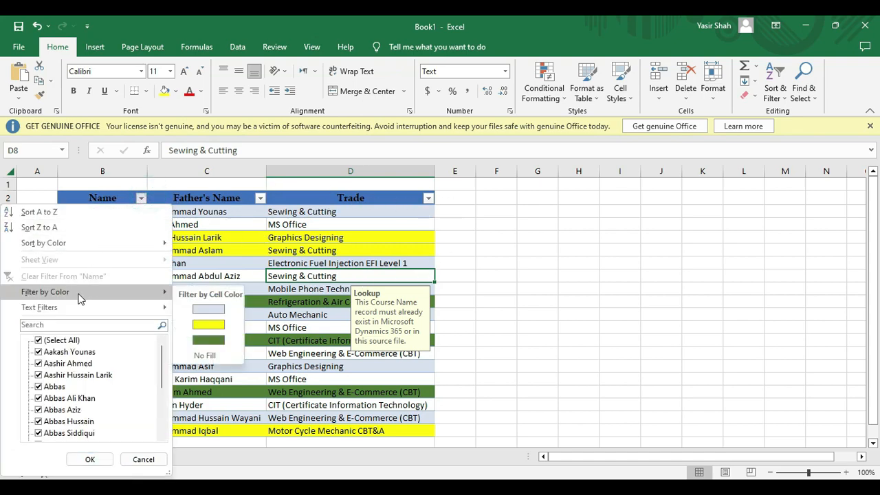
left_click(215, 324)
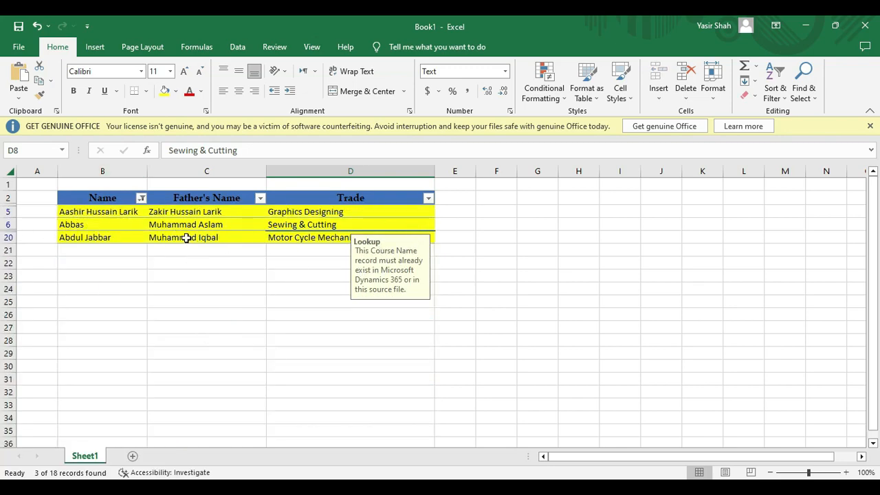
left_click(141, 198)
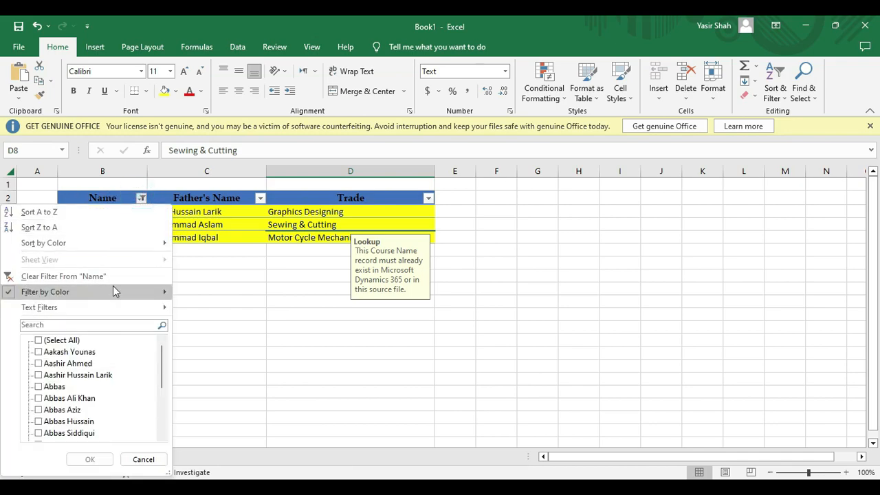
mouse_move(143, 289)
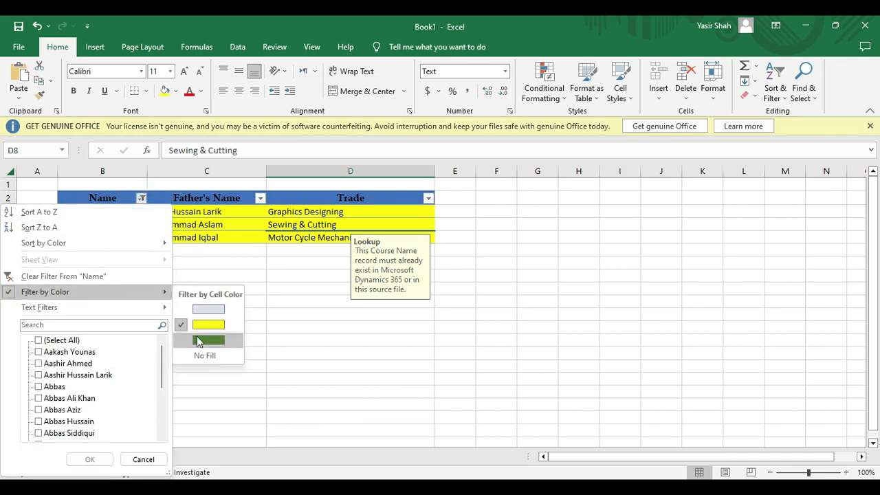
left_click(218, 340)
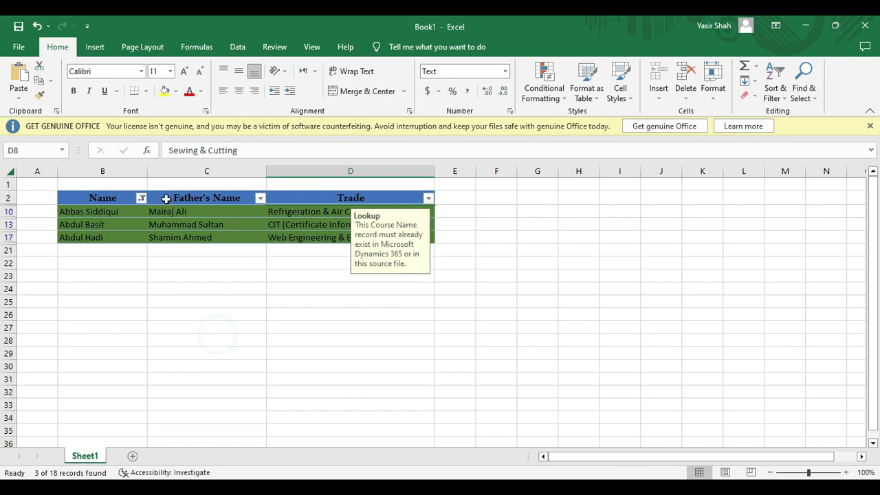
- Change the Name column's color filter back to yellow and switch it to No Fill
left_click(141, 198)
mouse_move(124, 292)
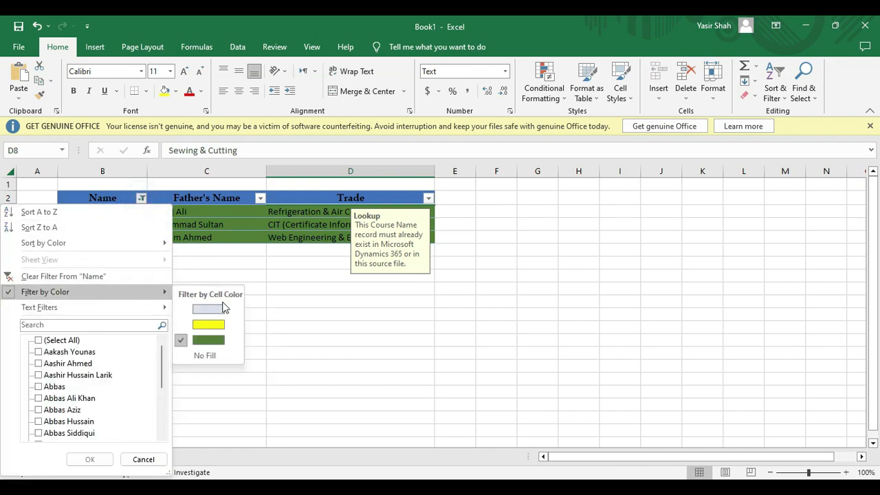
left_click(211, 328)
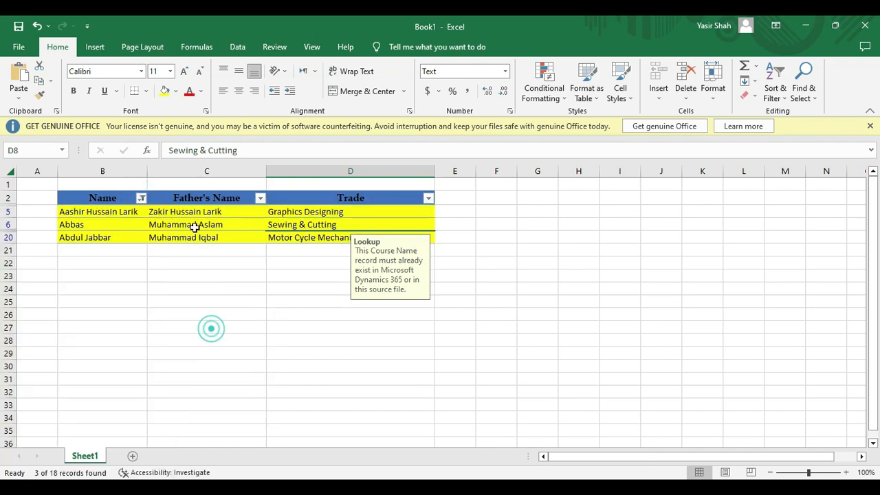
left_click(141, 198)
mouse_move(110, 292)
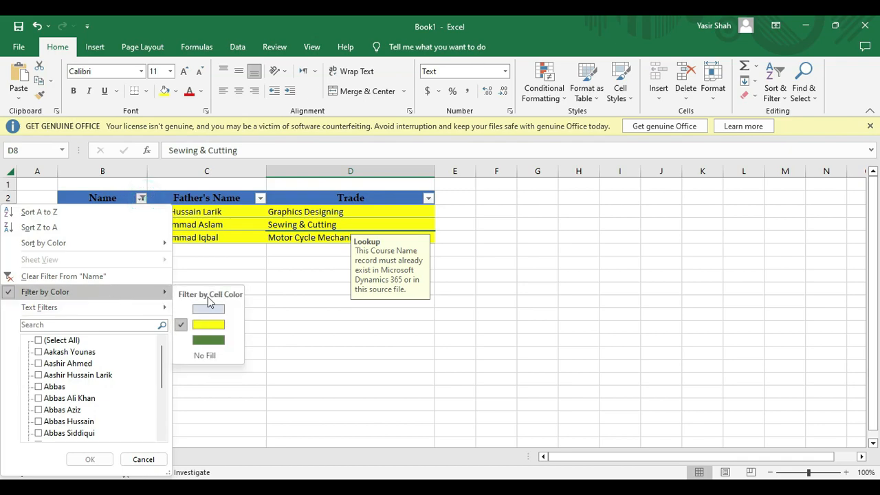
left_click(216, 353)
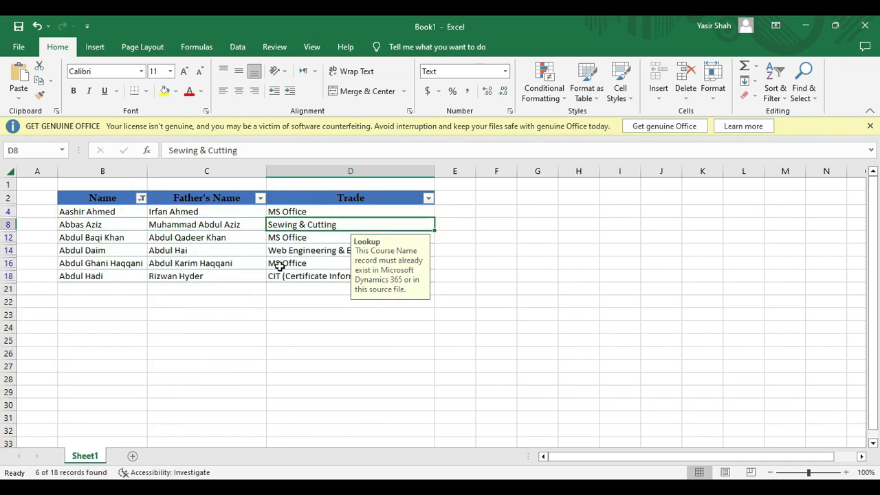
- Reset the Name filter to Select All and look through the full table
left_click(140, 198)
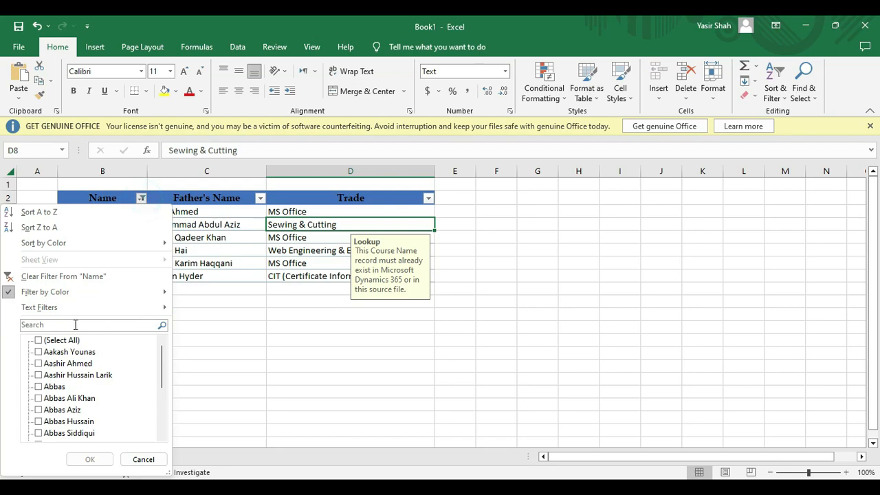
left_click(39, 340)
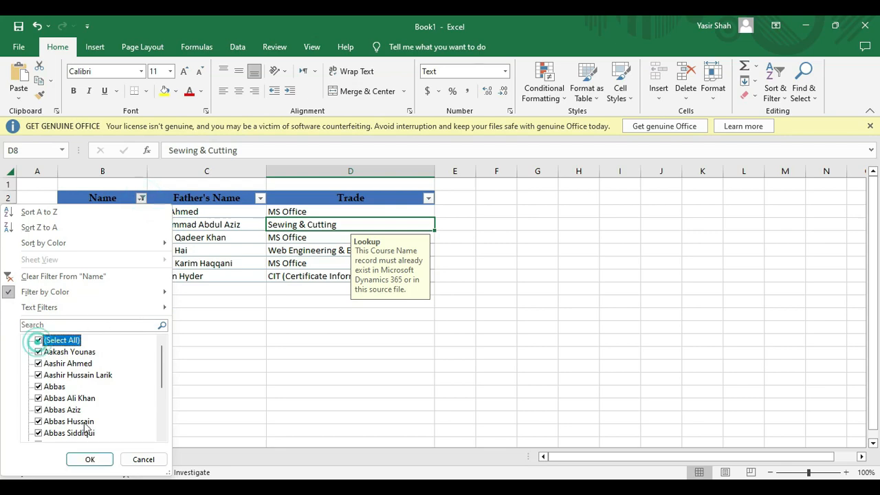
left_click(90, 459)
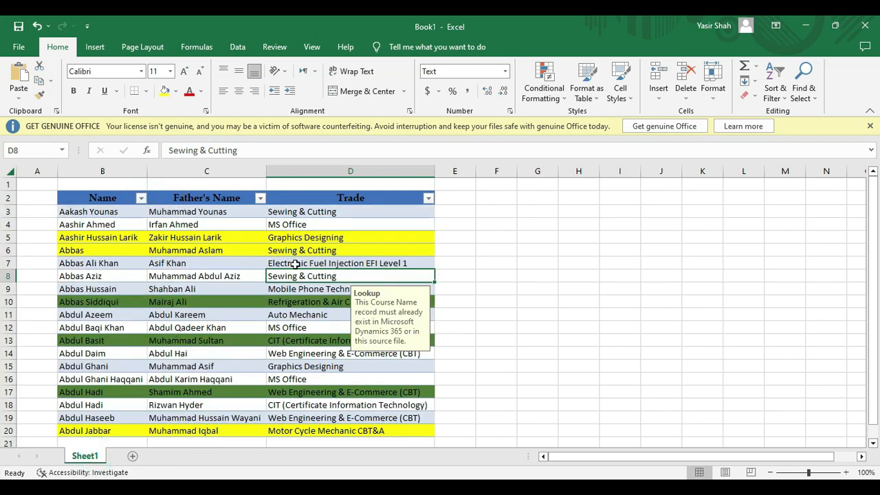
scroll(344, 314, "down", 3)
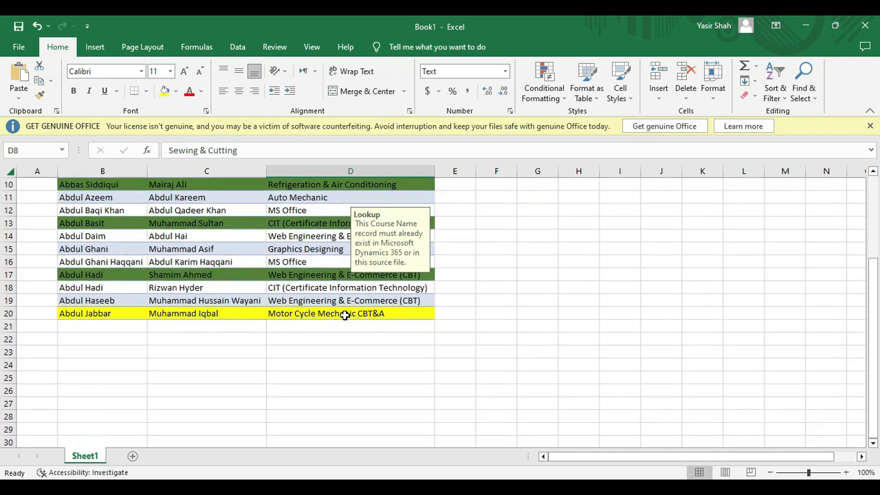
scroll(350, 319, "up", 3)
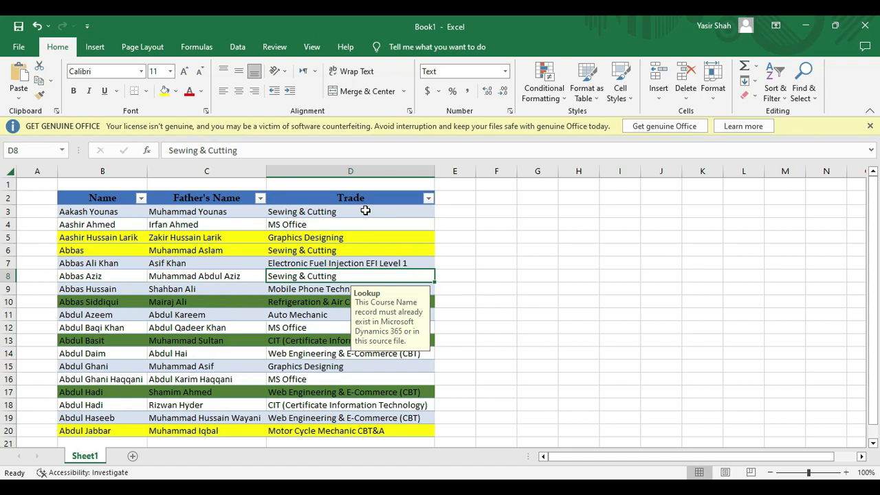
- Select the Trade column records in D3:D20, sort them from A to Z and look through the sorted table
left_click_drag(368, 212, 353, 391)
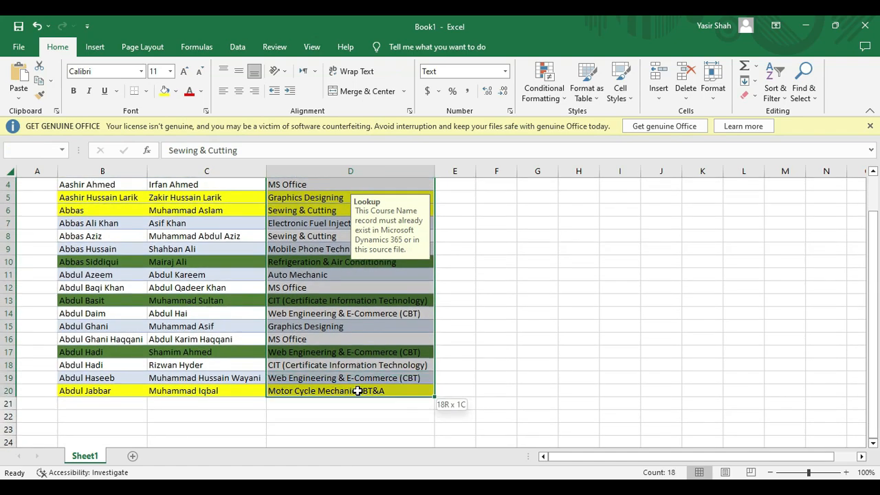
scroll(334, 365, "up", 1)
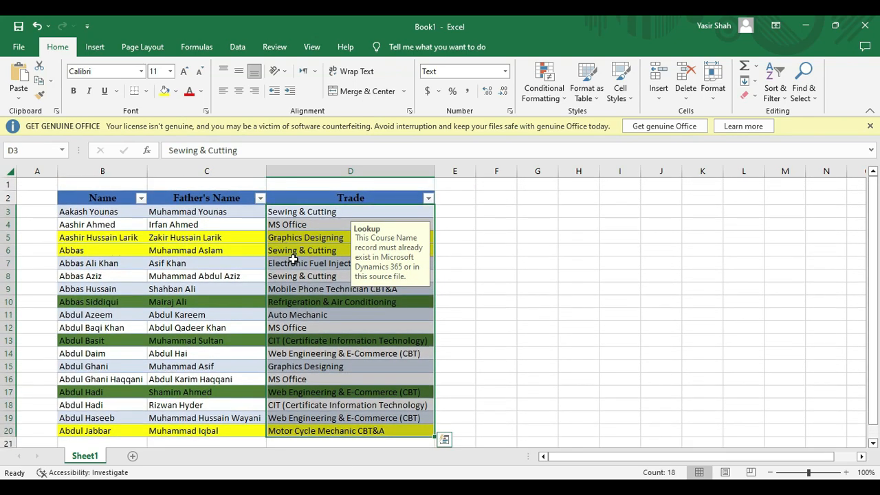
left_click(429, 199)
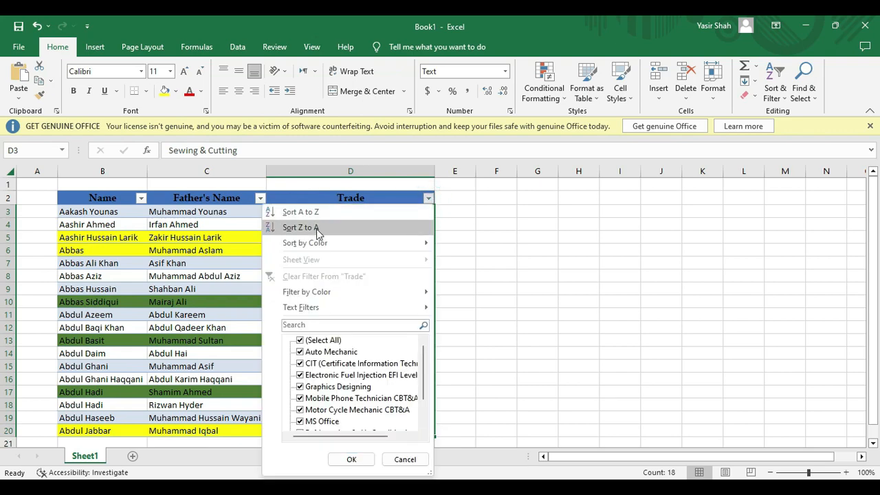
left_click(187, 234)
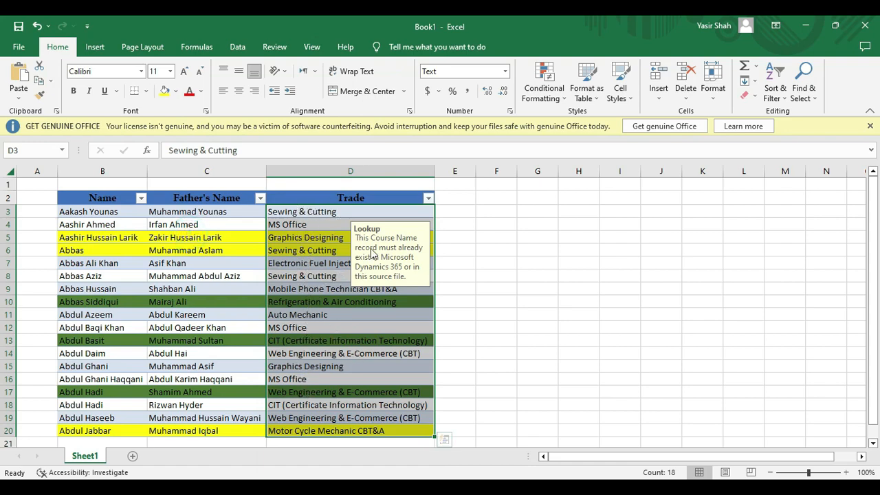
left_click(428, 199)
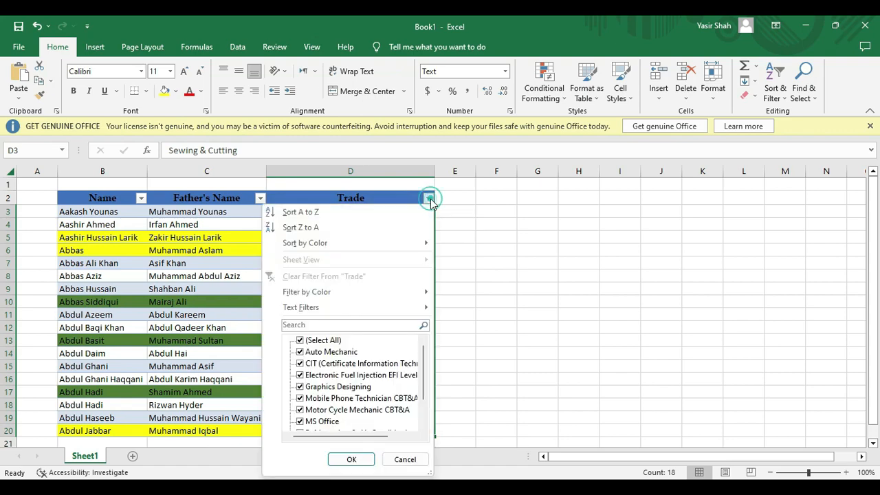
left_click(312, 214)
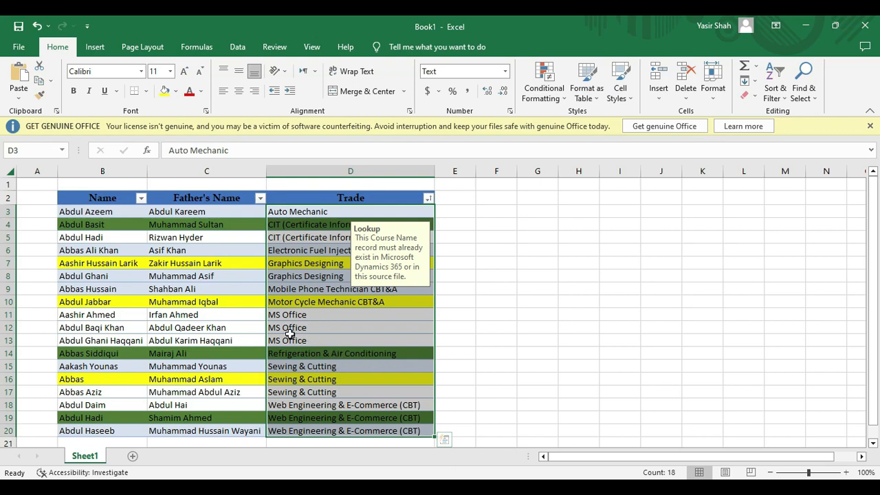
scroll(337, 312, "down", 4)
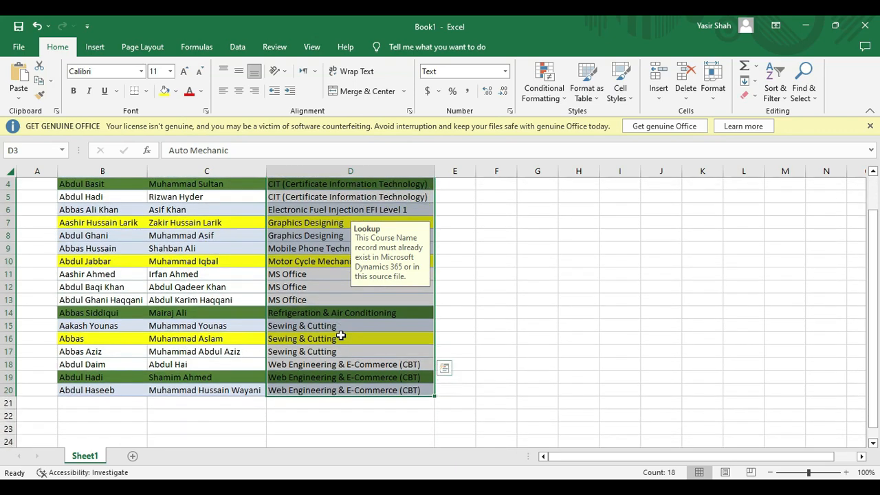
scroll(304, 319, "up", 4)
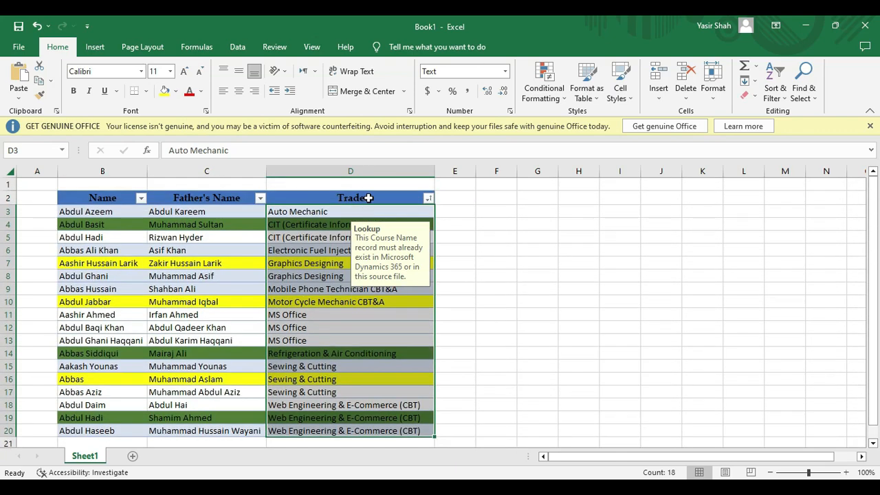
- Sort the Trade column from Z to A and bring the dark green cells to the top by color
left_click(429, 198)
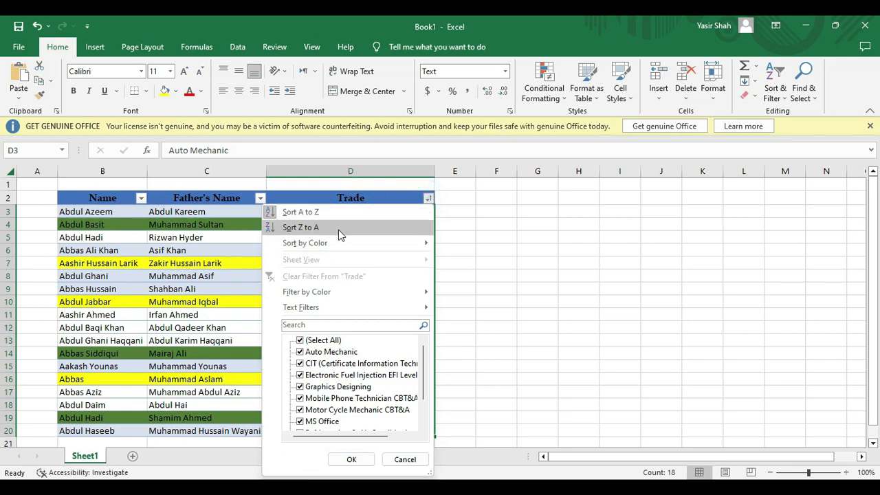
left_click(320, 229)
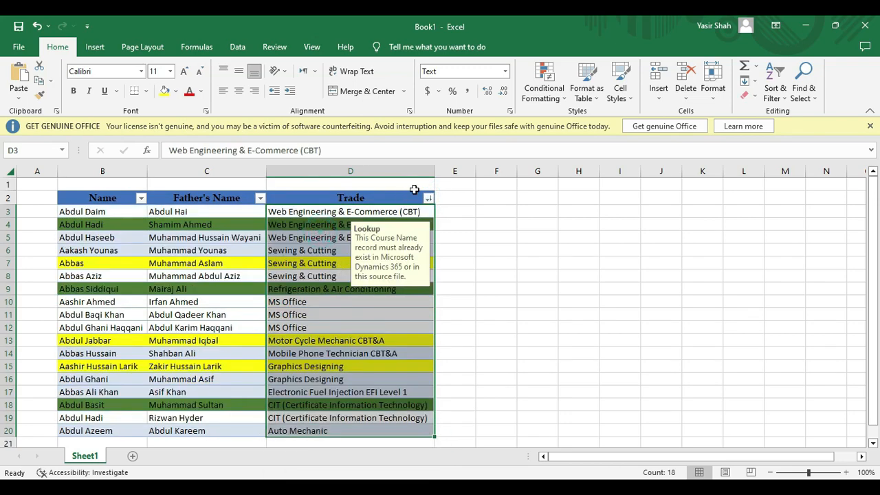
left_click(429, 199)
mouse_move(338, 245)
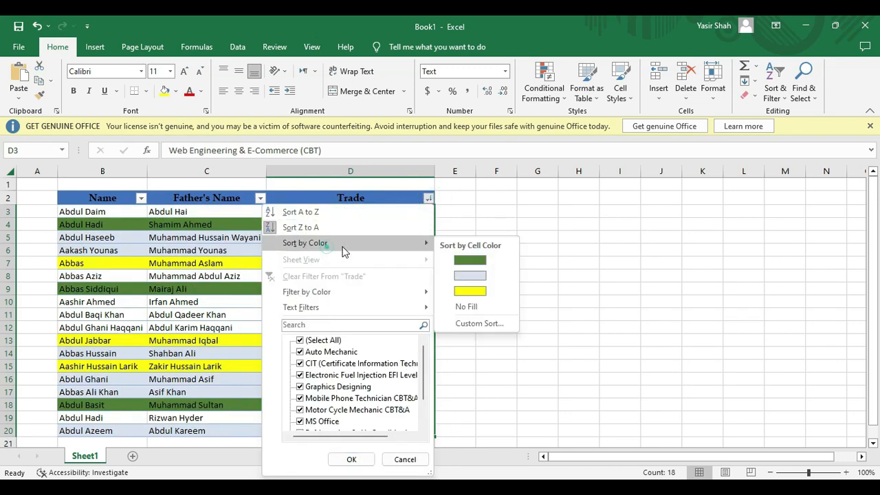
left_click(470, 261)
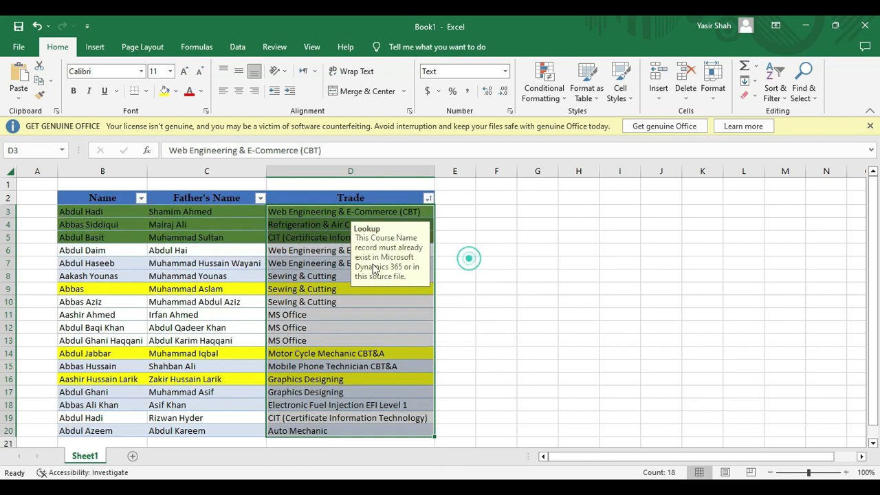
- Sort the Trade column by yellow cell color, then by light blue, and check the order of the records
left_click(430, 199)
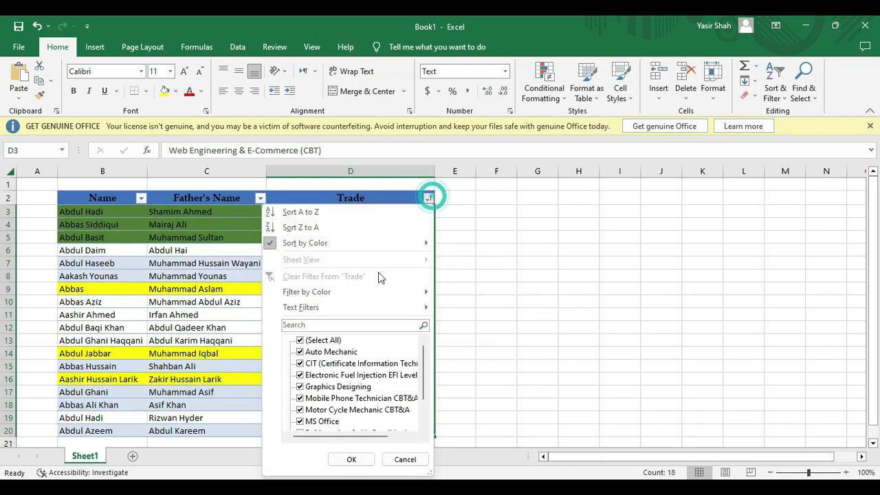
left_click(400, 245)
left_click(468, 288)
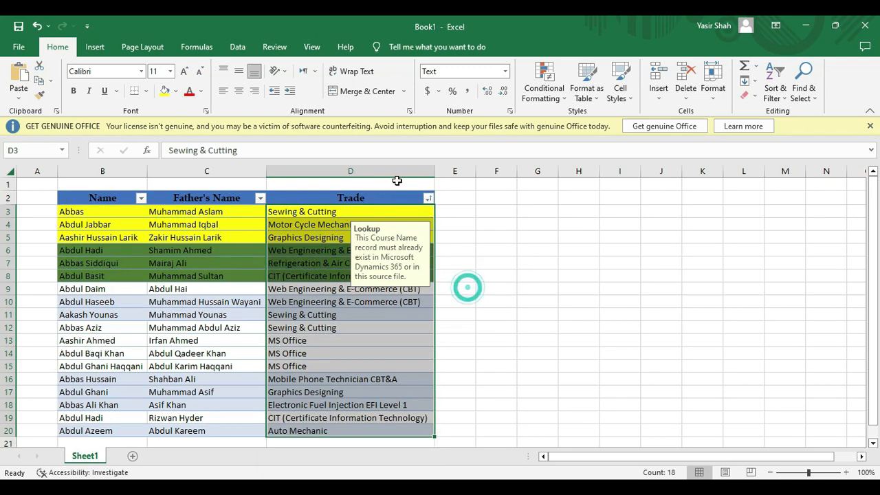
left_click(429, 199)
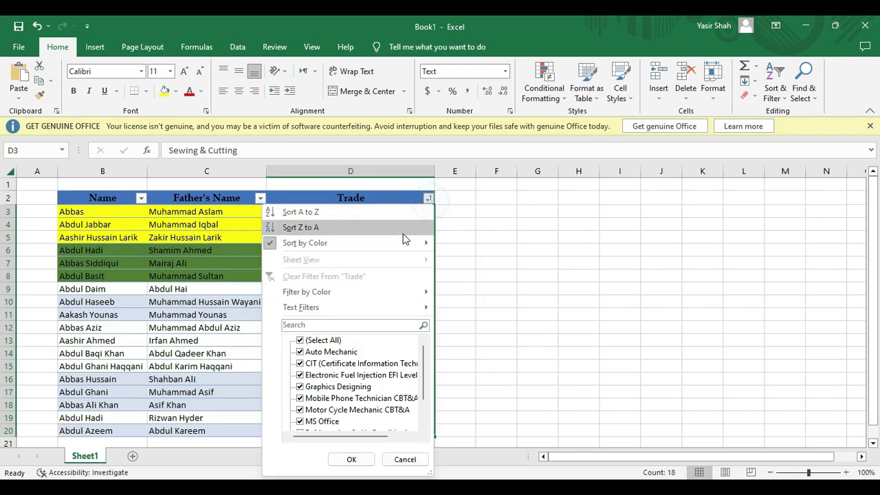
left_click(410, 245)
left_click(477, 297)
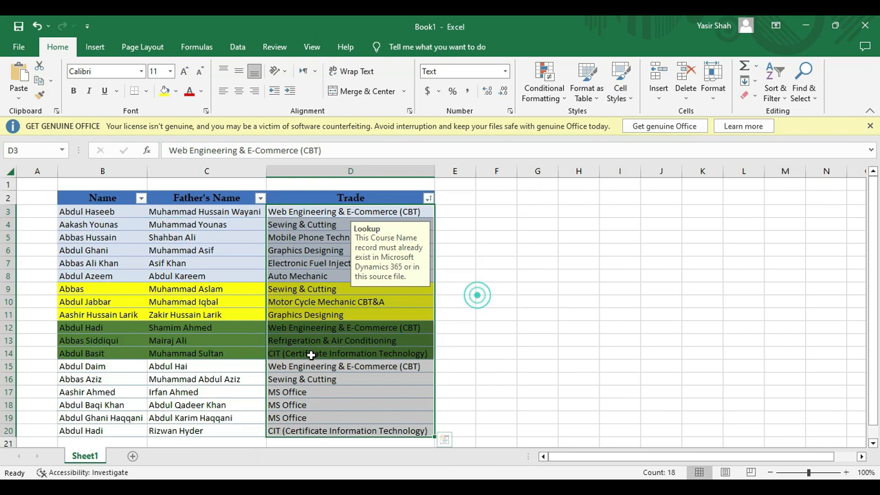
left_click(283, 301)
scroll(293, 385, "down", 2)
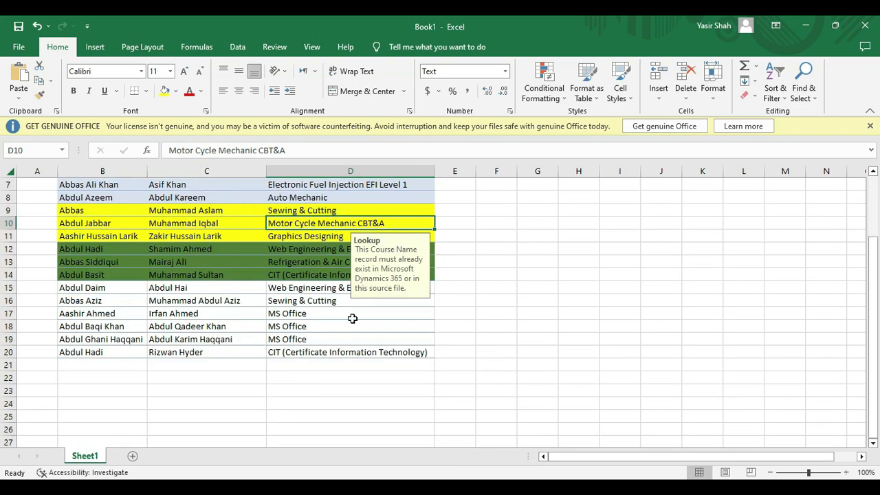
scroll(275, 384, "up", 2)
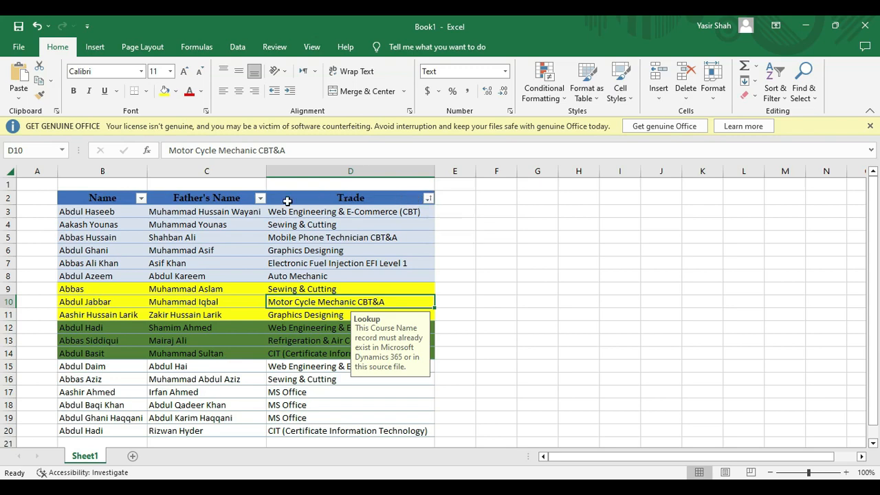
- Select the header cells Name, Father's Name and Trade and remove the filter from them
left_click(337, 237)
left_click(107, 250)
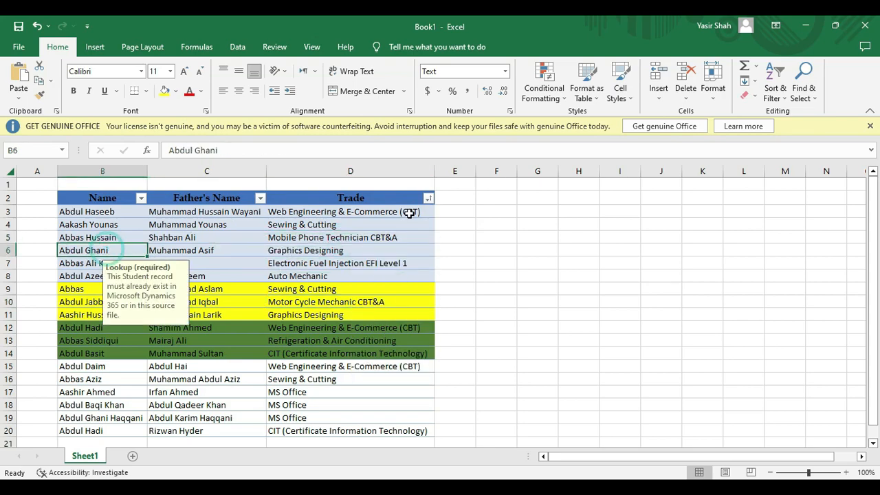
left_click_drag(411, 198, 108, 198)
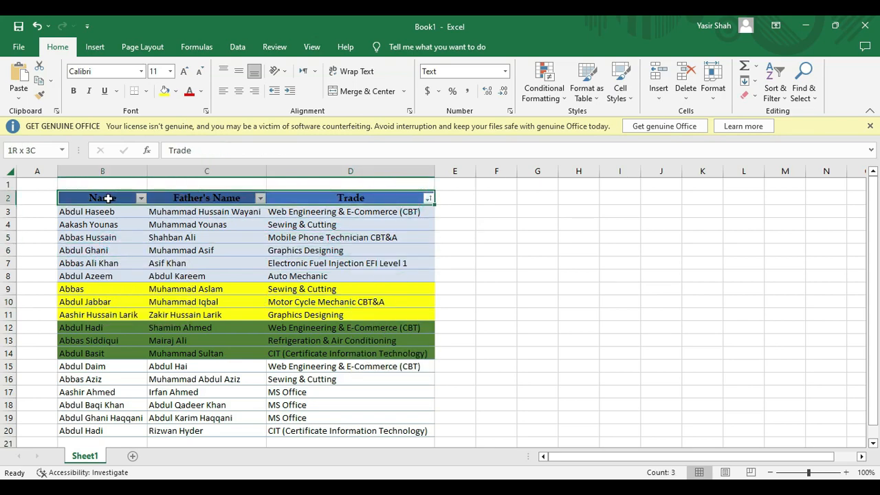
left_click(767, 91)
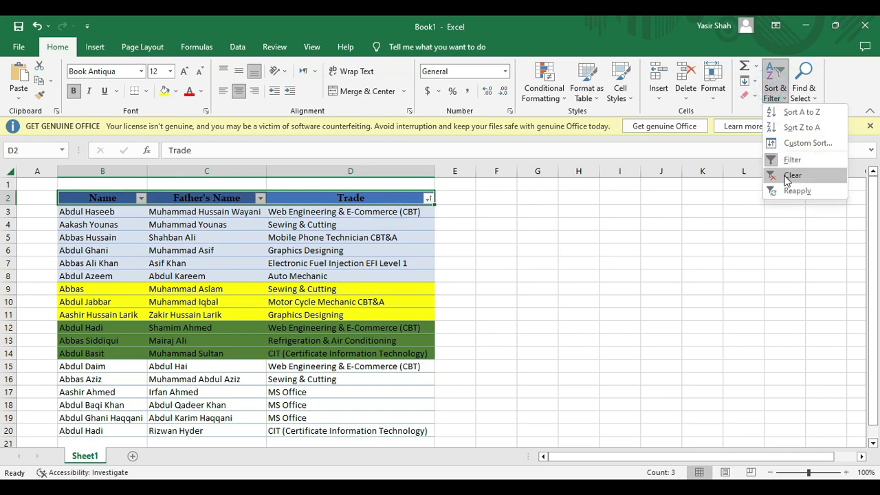
left_click(385, 198)
key("ctrl+shift+l")
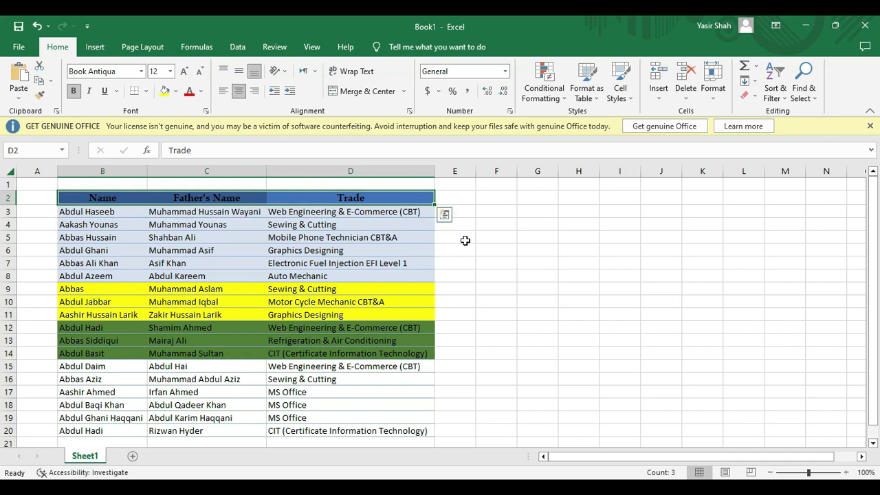
- Enter the numbers 50, 30, 20, 20 and 30 in cells F3 to F7
left_click(502, 210)
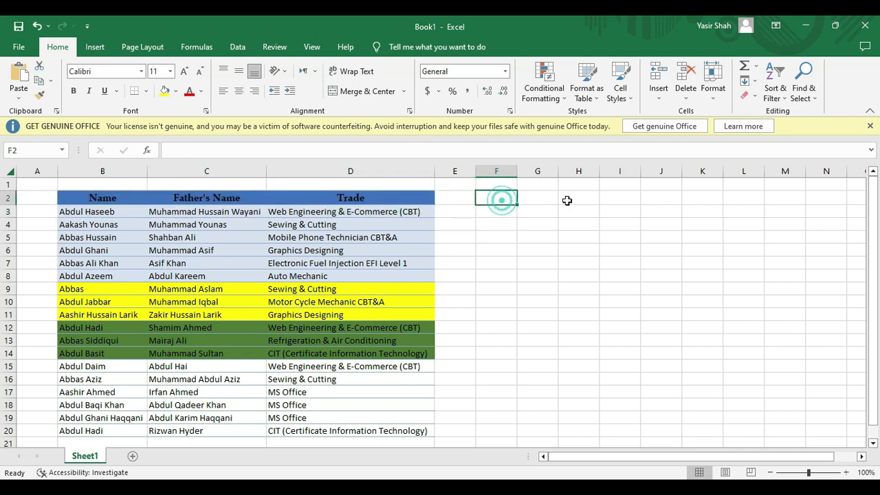
left_click(526, 197)
left_click(496, 197)
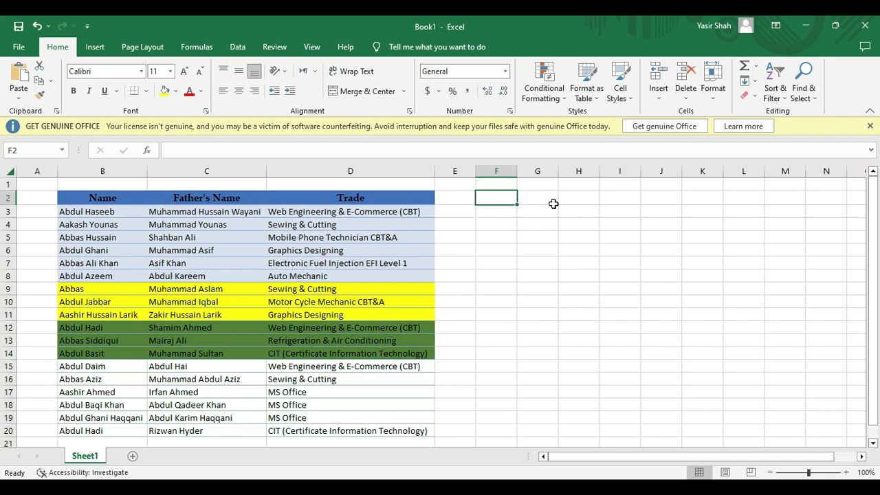
left_click(508, 211)
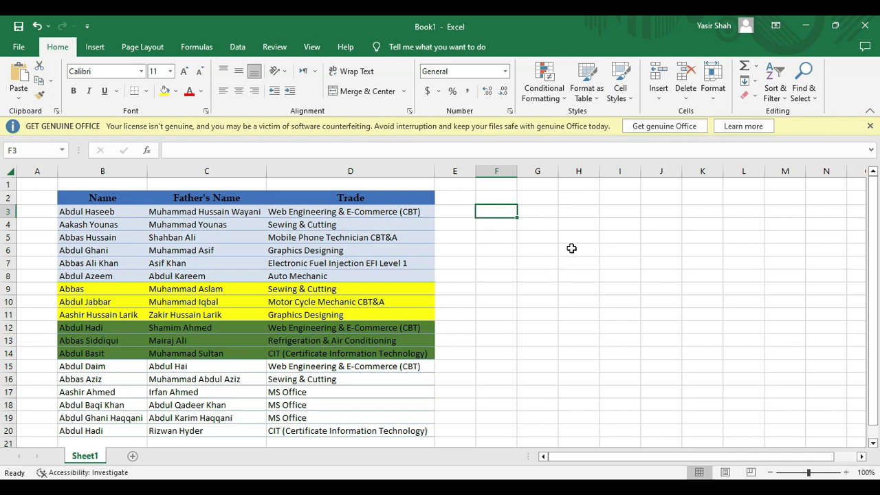
type("50")
key("Return")
type("30")
key("Return")
type("20")
key("Return")
type("2030")
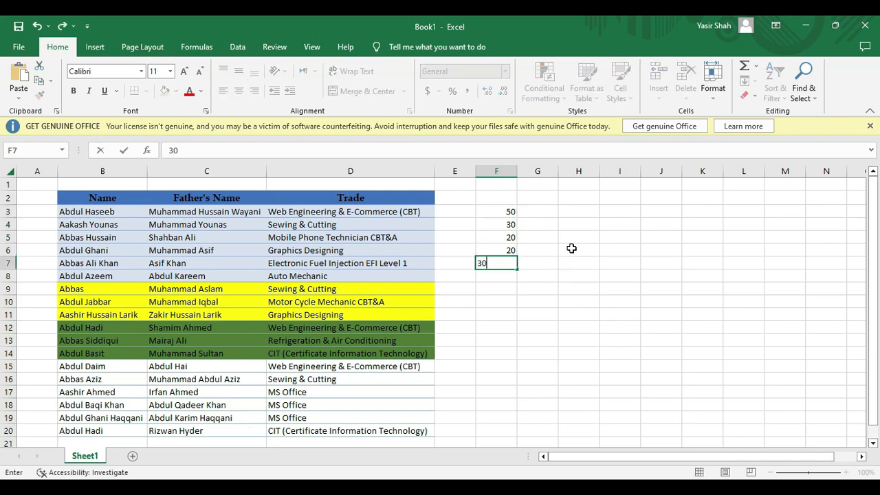
key("Return")
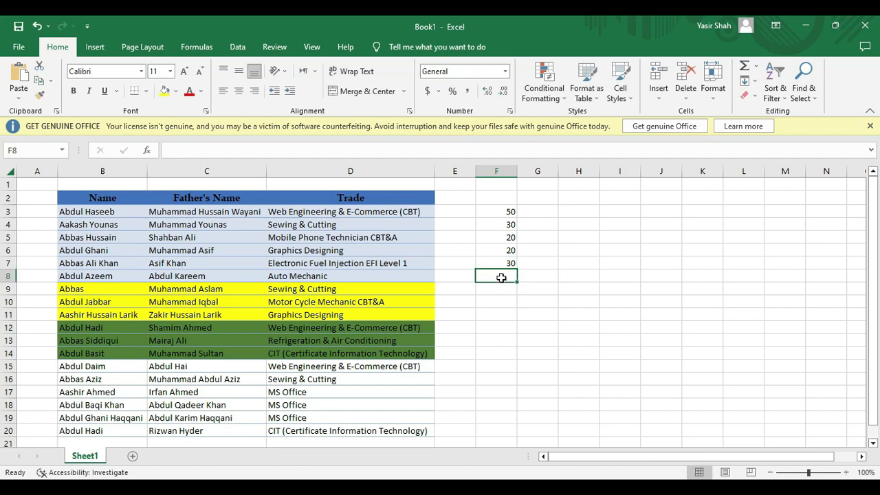
- Total the numbers in F3:F7 with a SUM formula in cell F8
type("=")
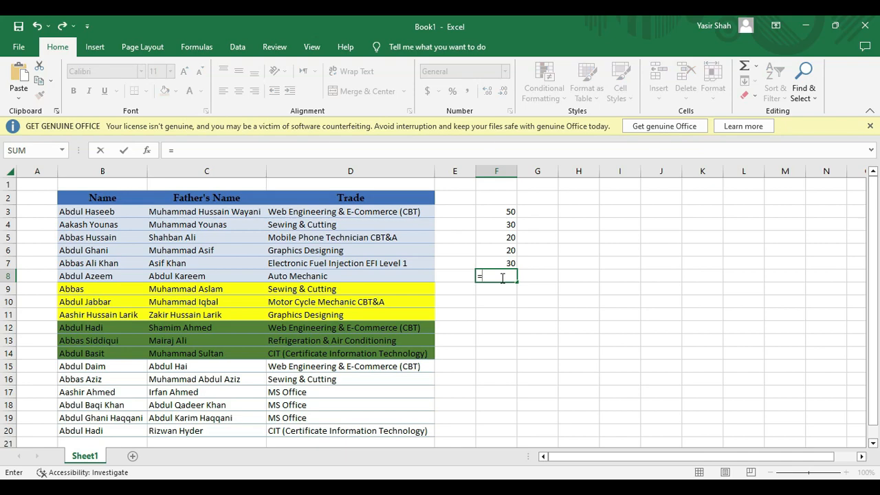
type("sum")
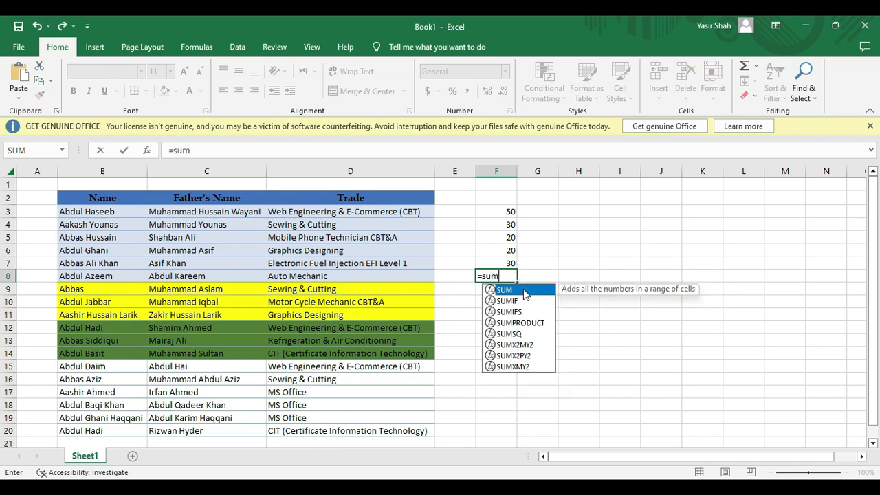
double_click(525, 293)
left_click_drag(509, 212, 516, 265)
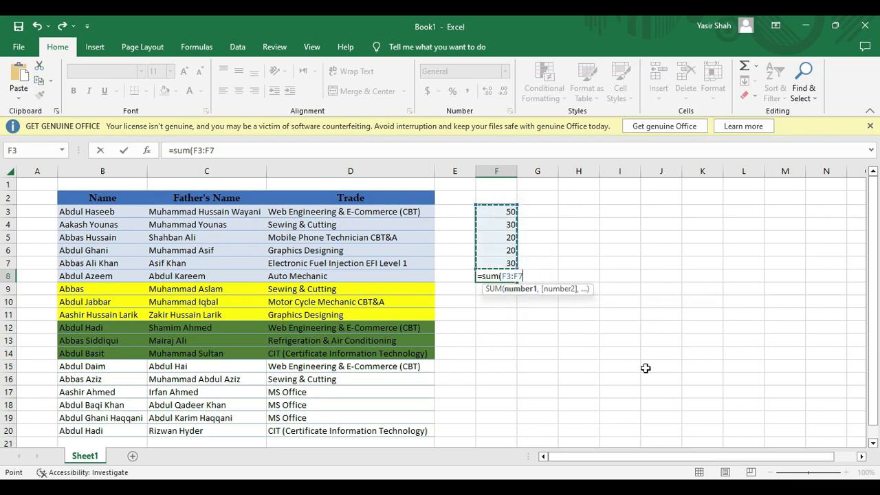
key("Return")
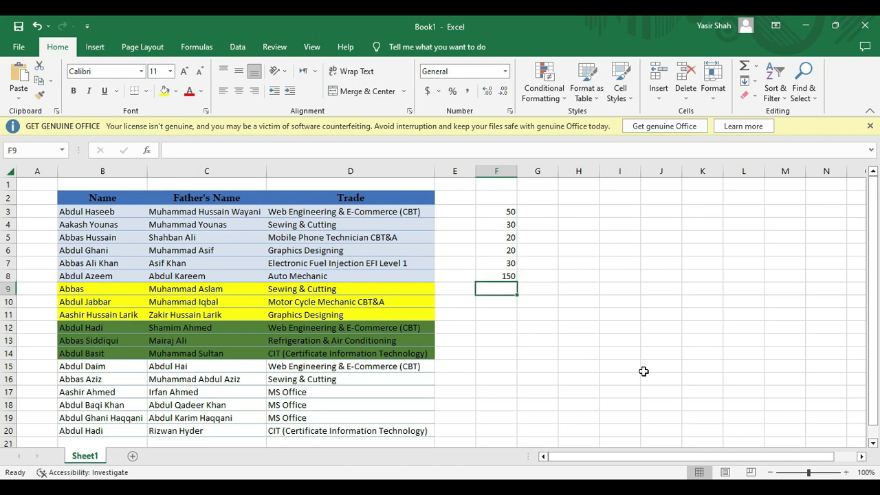
key("Up")
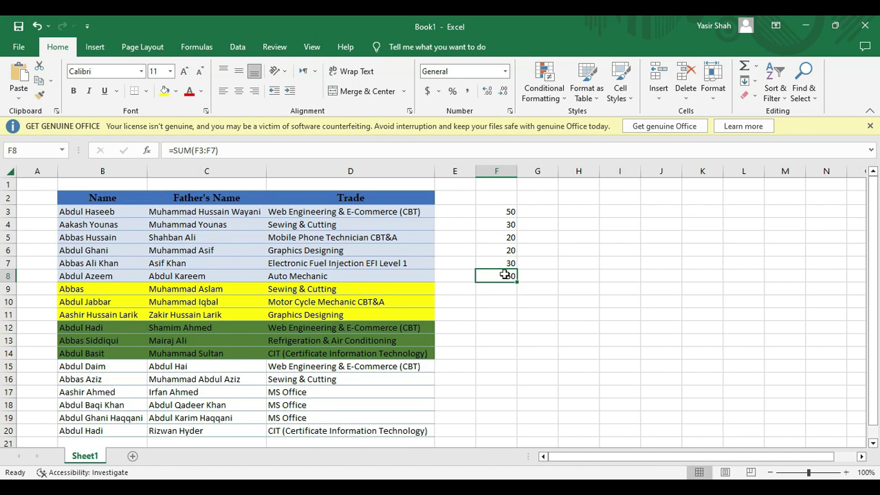
- Delete the SUM formula in F8 and enter 50, 20 and 30 in cells F8 to F10
key("Delete")
left_click(512, 303)
left_click(504, 275)
type("50 20")
key("Return")
type("30")
key("Return")
key("Return")
- Enter 50, 2 and 3 in cells F12 to F14, 30 in F16 and 20 in F18
type("50")
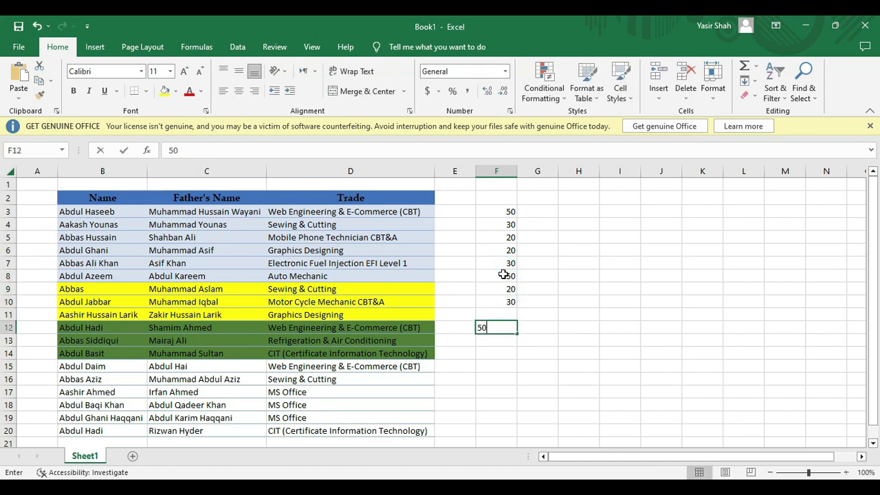
key("Return")
type("2")
key("Return")
type("3")
key("Return")
key("Return")
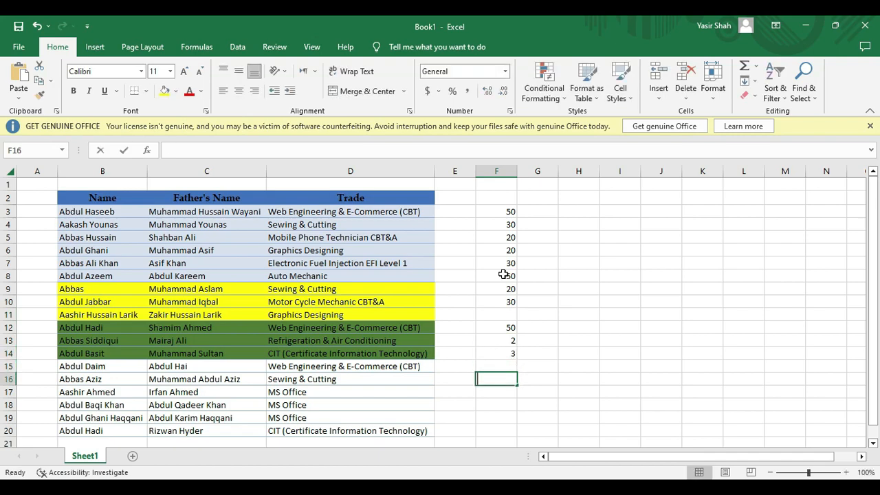
type("30")
key("Return")
key("Return")
type("20")
key("Return")
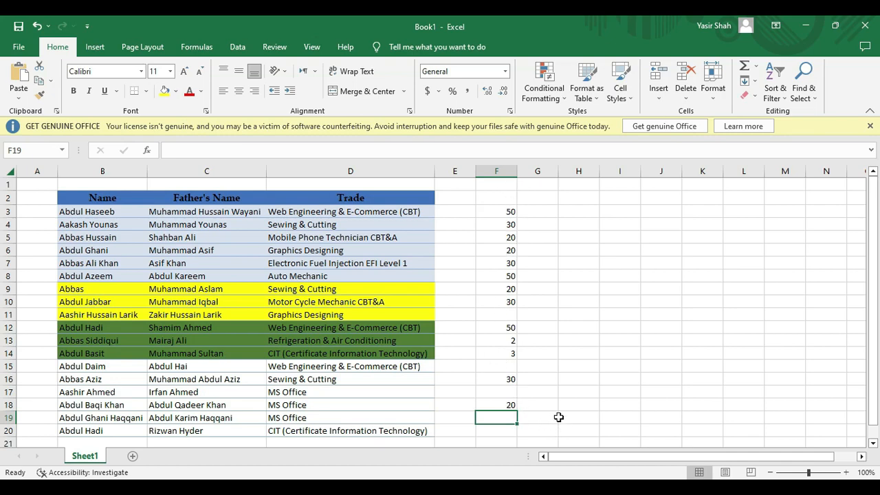
- Count the numeric cells in F1:F18 with a COUNT formula in cell F19, and delete the formula
type("=")
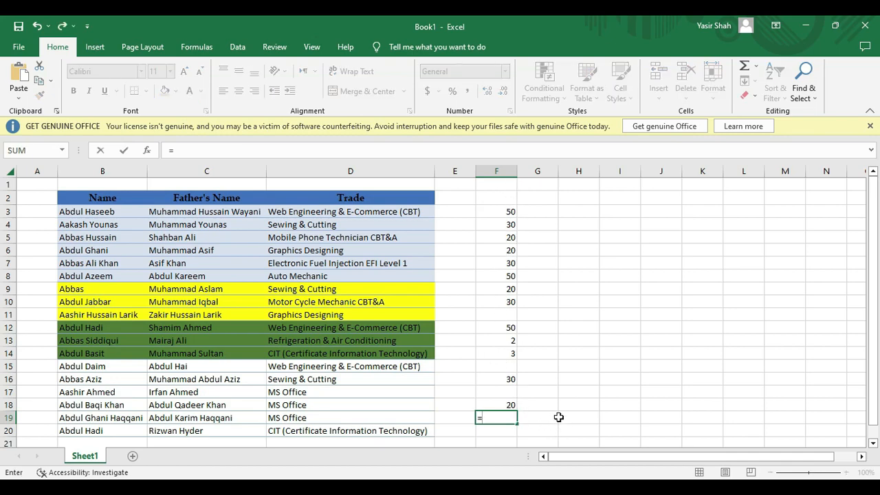
type("count")
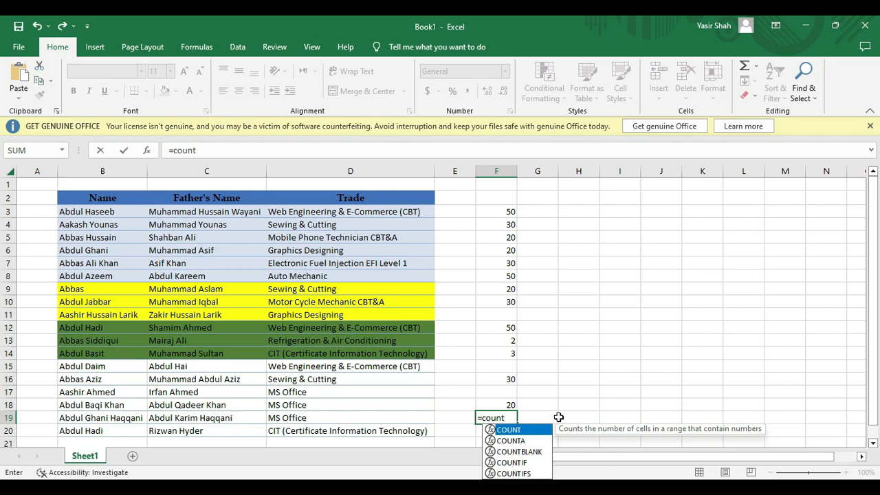
type("(")
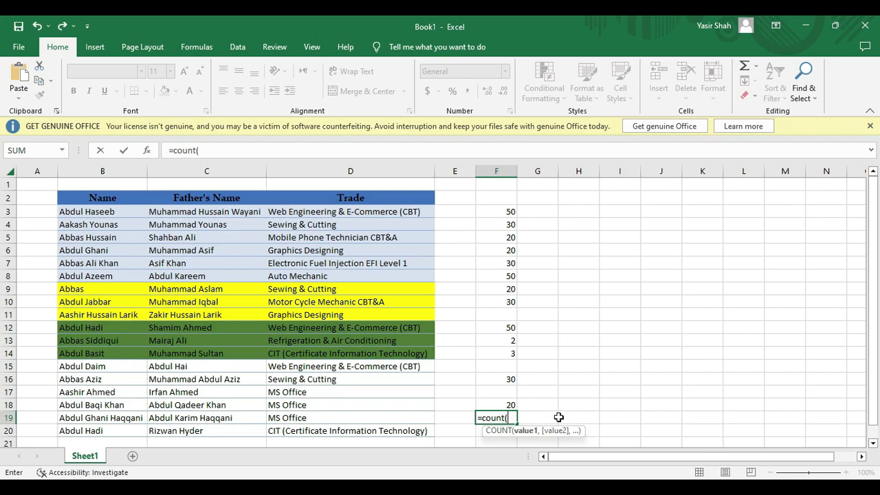
left_click(509, 181)
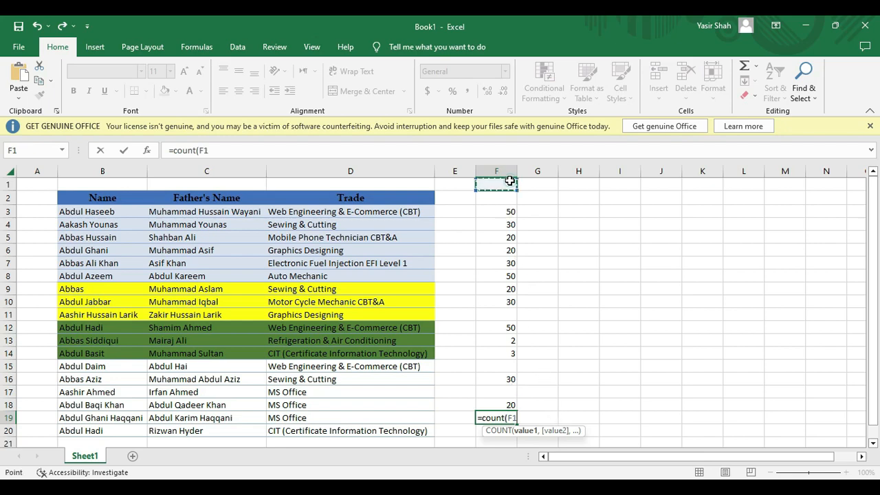
left_click_drag(509, 181, 514, 406)
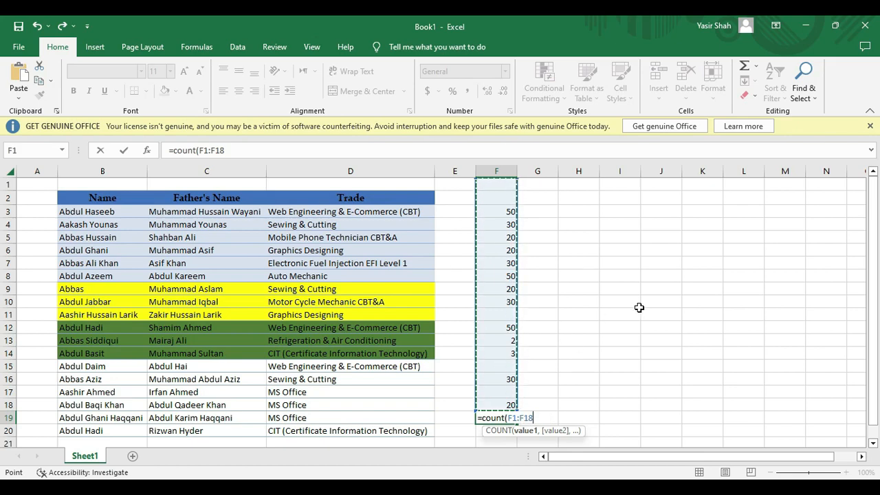
type(")")
key("Return")
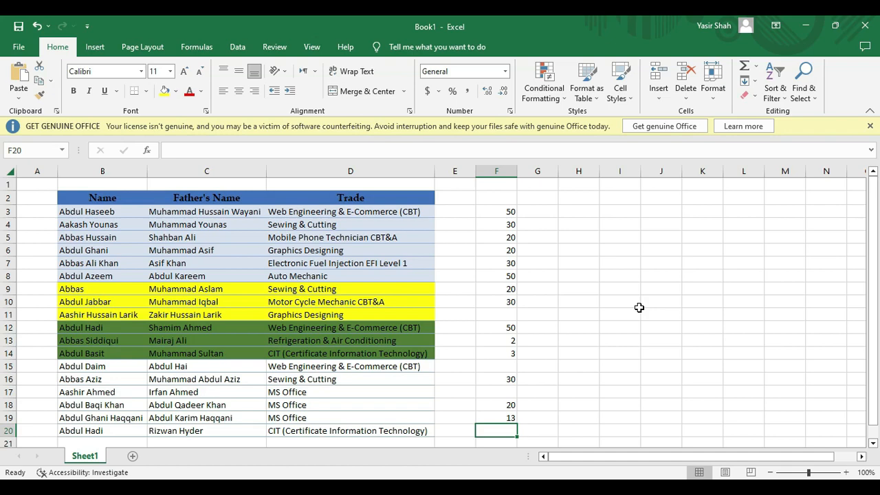
key("Up")
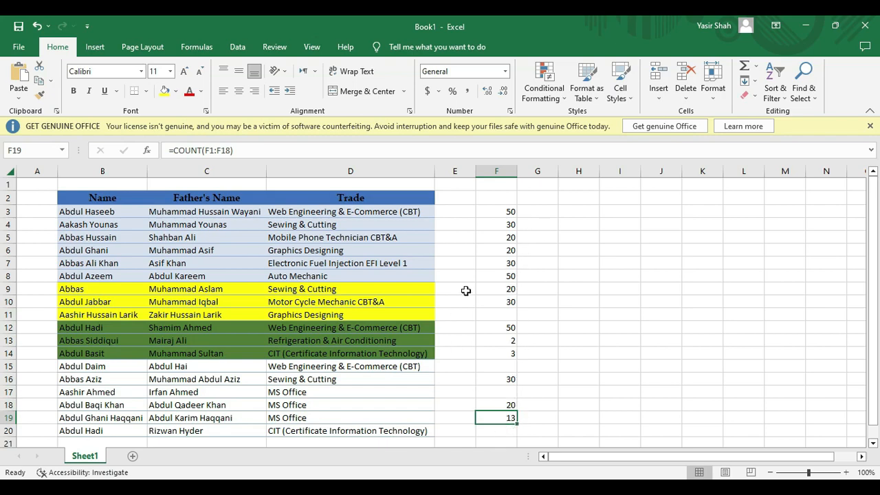
key("Delete")
- Count the empty cells in F1:F19 with a COUNTBLANK formula in cell F20, and delete the formula
left_click(507, 428)
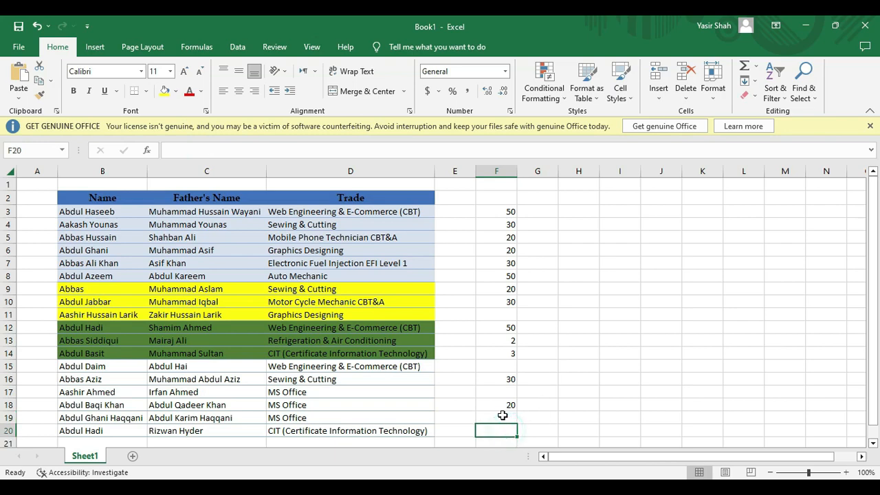
left_click(504, 415)
left_click(506, 431)
type("=cou")
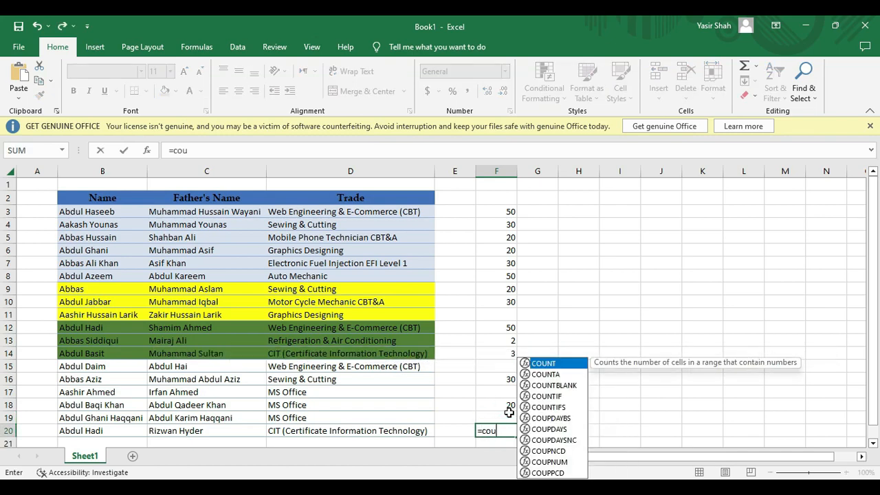
type("ntbl")
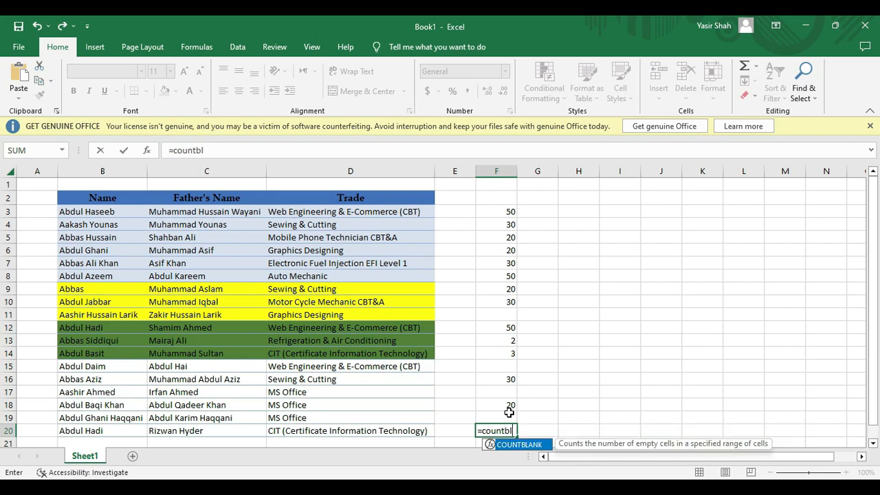
type("ank(")
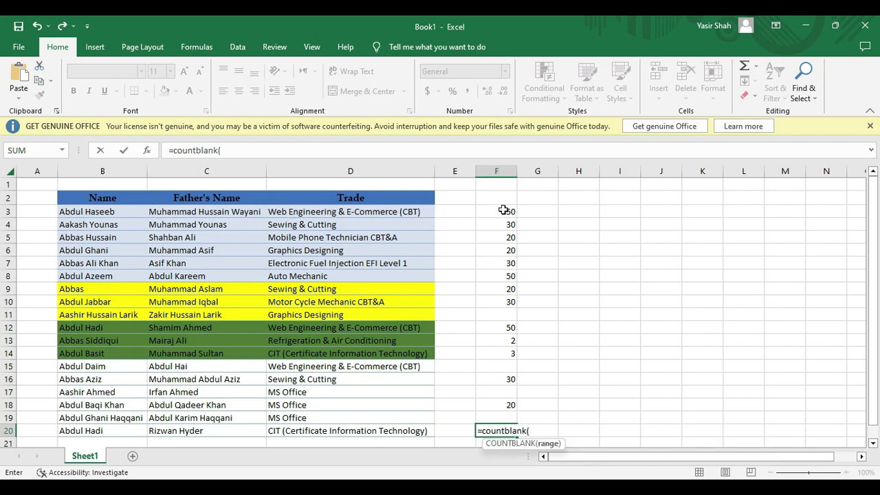
left_click_drag(506, 183, 502, 417)
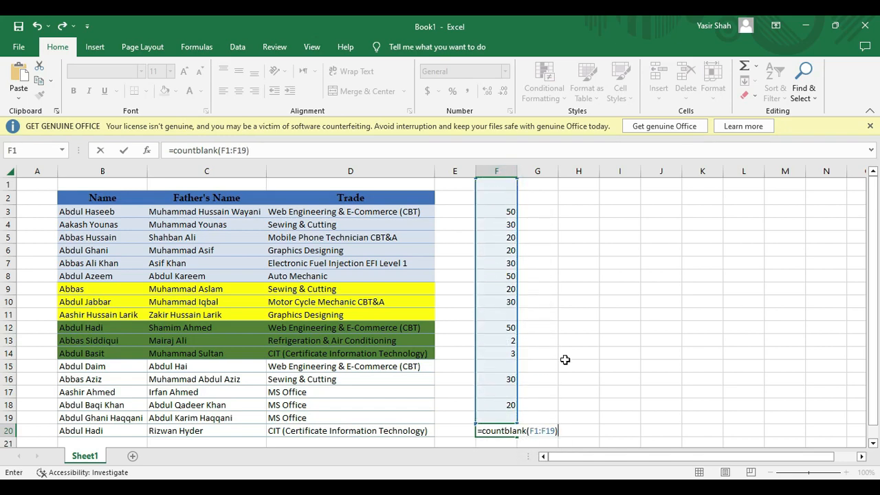
key("Return")
key("Up")
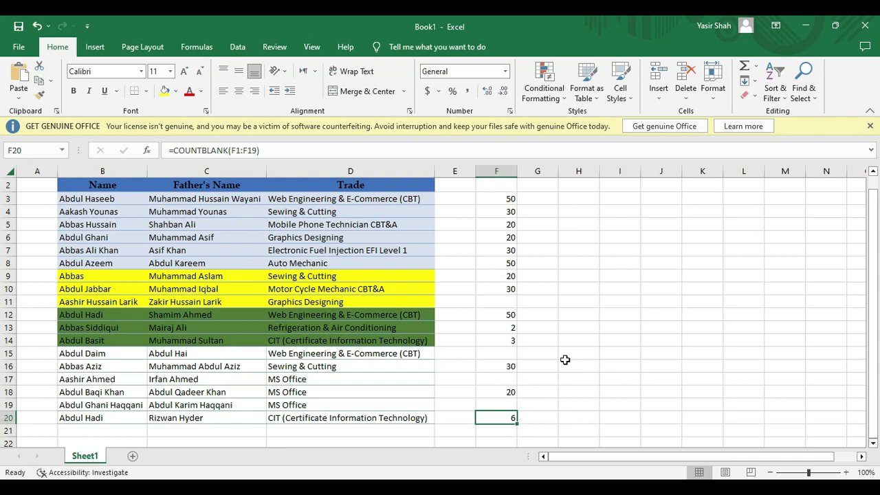
key("Delete")
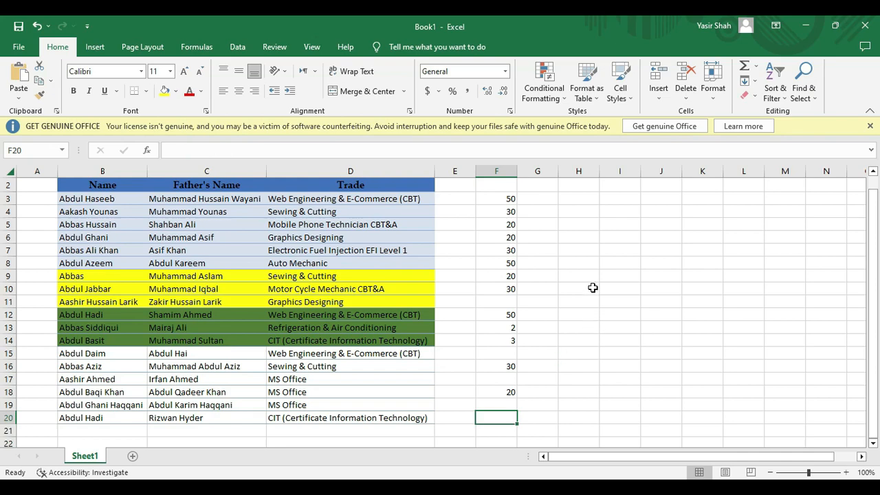
- Enter the letter a in cells G1 to G3 and the letter b in cell G4
left_click(541, 200)
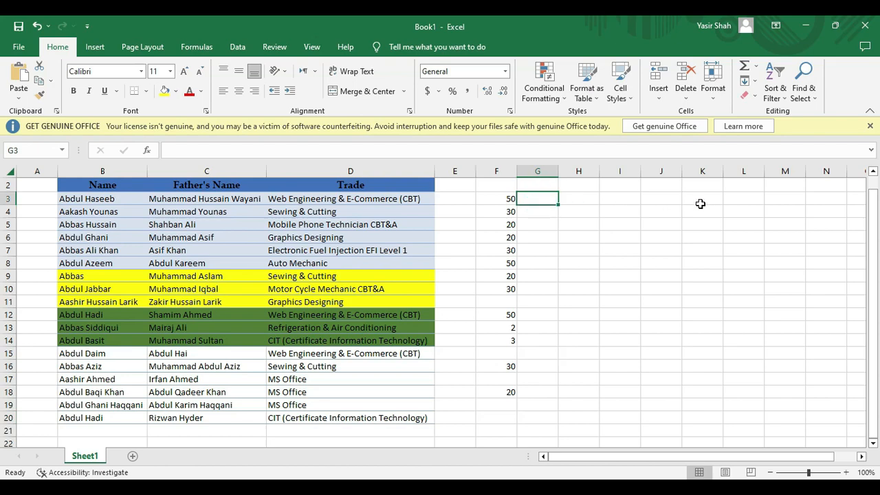
type("a")
key("Return")
type("b")
key("Up")
key("Up")
key("Up")
type("a")
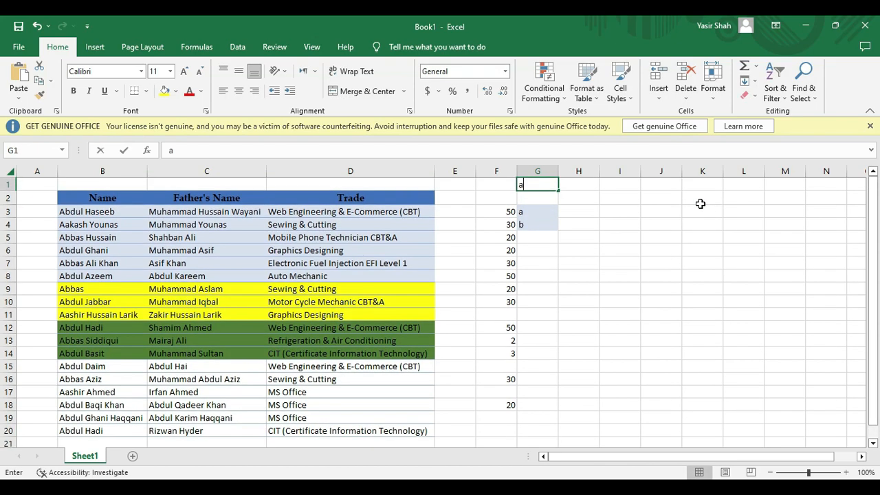
key("Return")
type("a")
key("Return")
- Enter the letter b in cells G6, G8 and G10
key("Down")
key("Down")
key("Down")
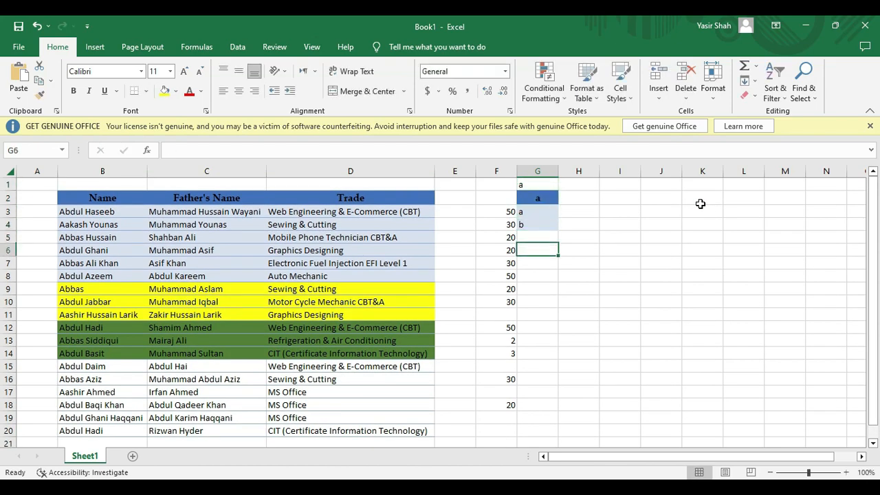
type("b")
key("Return")
key("Down")
type("b")
key("Return")
key("Down")
type("b")
key("Return")
- Enter the letter b in cells G12 to G14 and G16 to G18
key("Down")
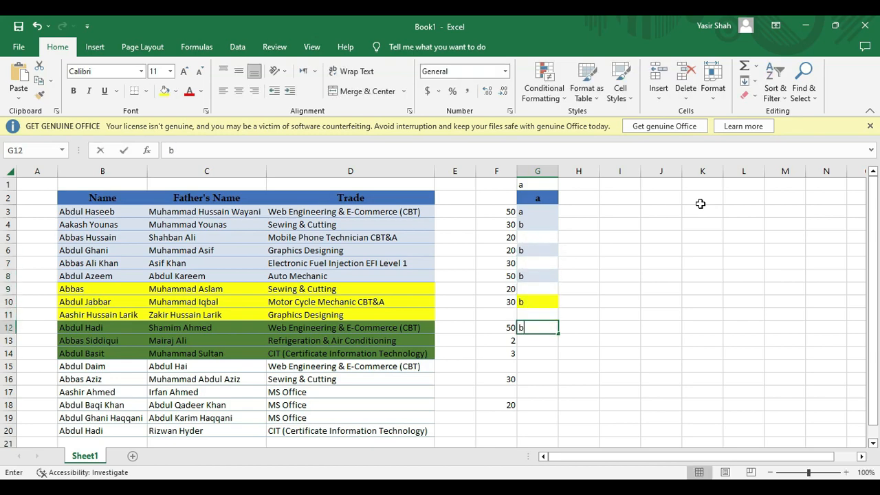
type("b")
key("Return")
type("b")
key("Return")
type("b")
key("Return")
key("Down")
type("b")
key("Return")
type("b")
key("Return")
type("b")
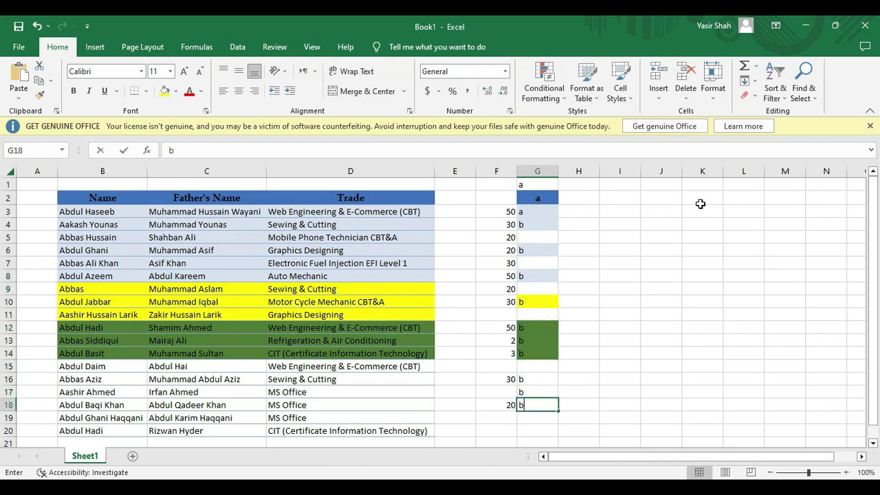
key("Return")
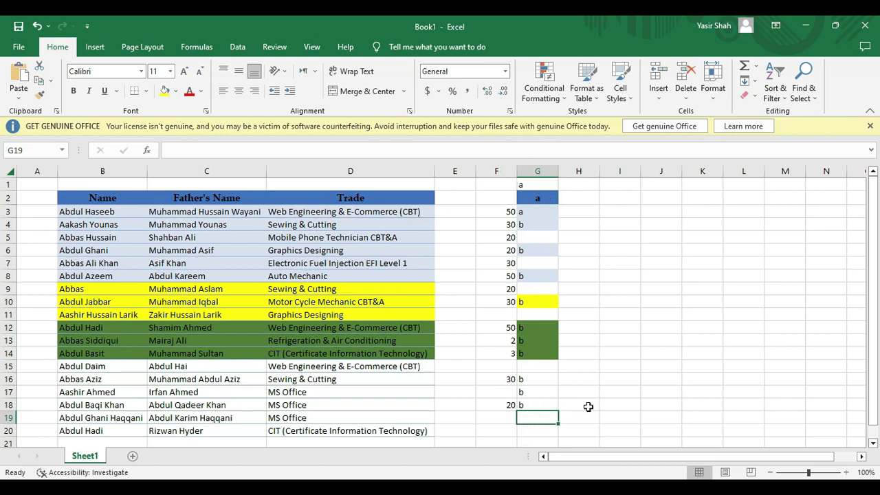
- Count the non-empty cells in G1:G18 with a COUNTA formula in cell G19, and delete the formula
type("=")
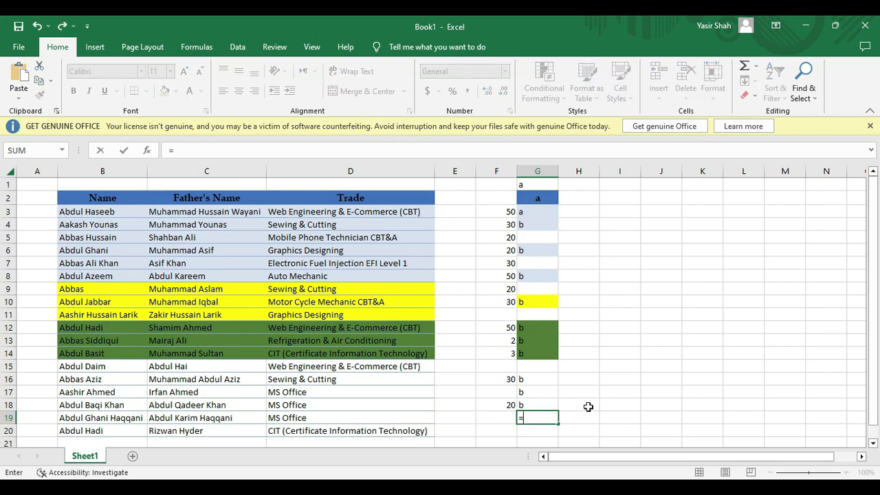
type("counta")
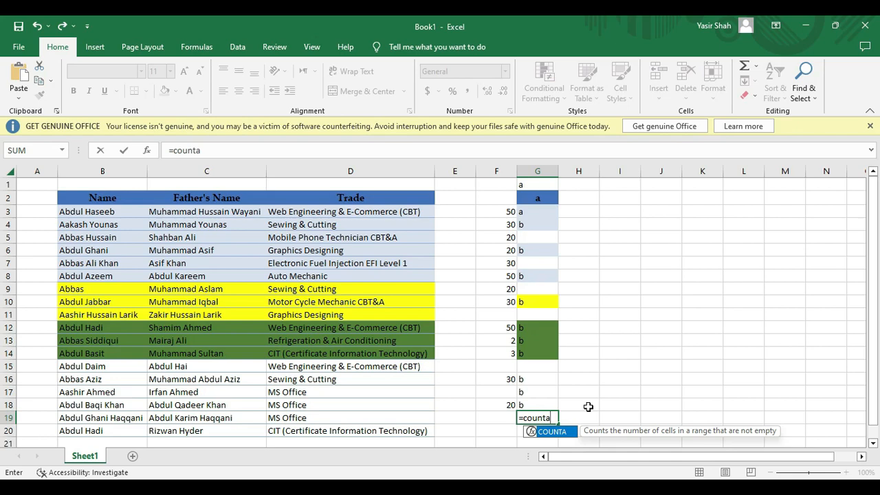
type("(")
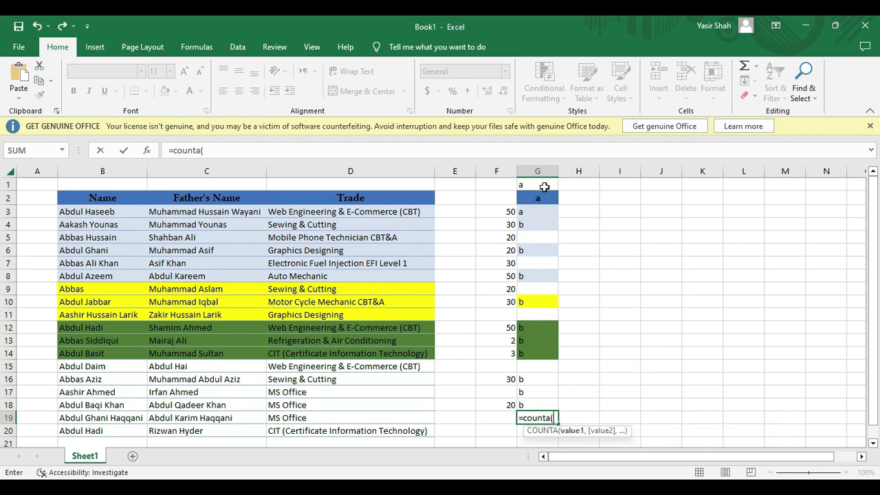
left_click_drag(542, 184, 542, 406)
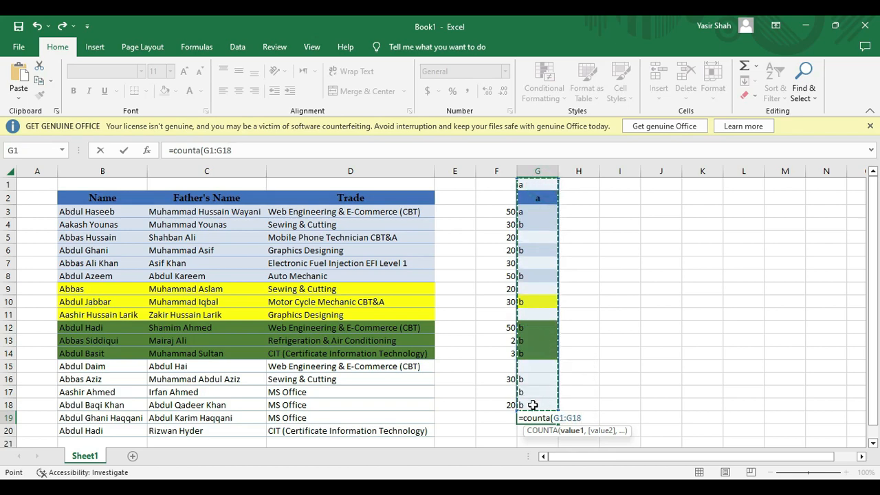
type(")")
key("ctrl+Return")
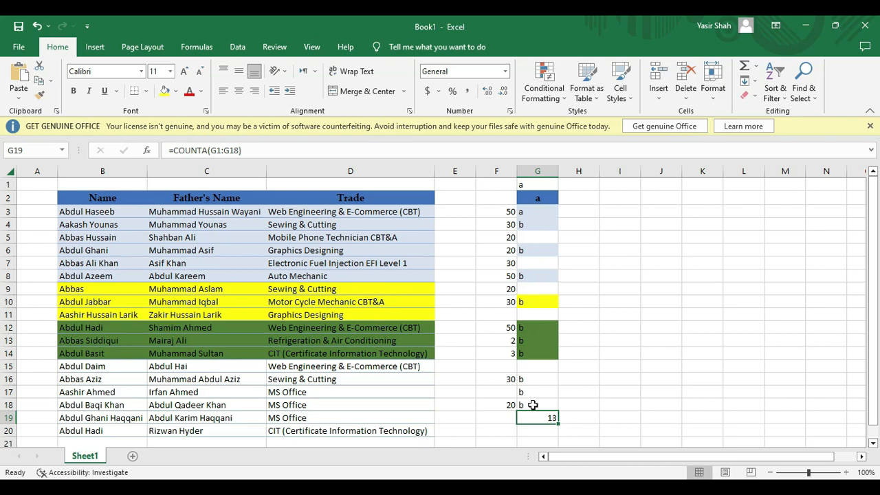
key("Left")
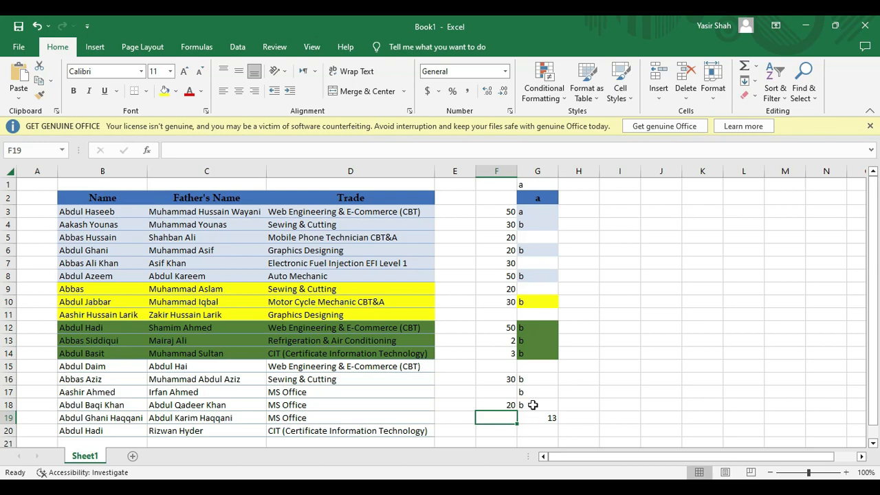
key("Down")
key("Right")
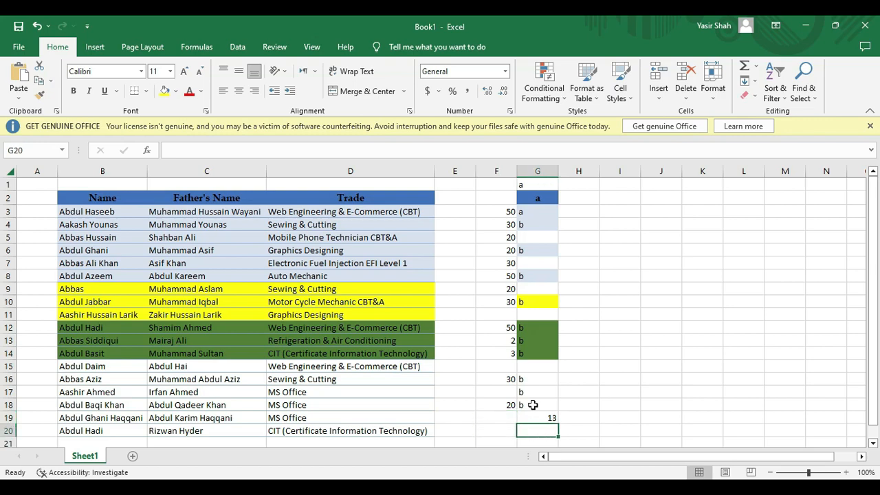
key("Up")
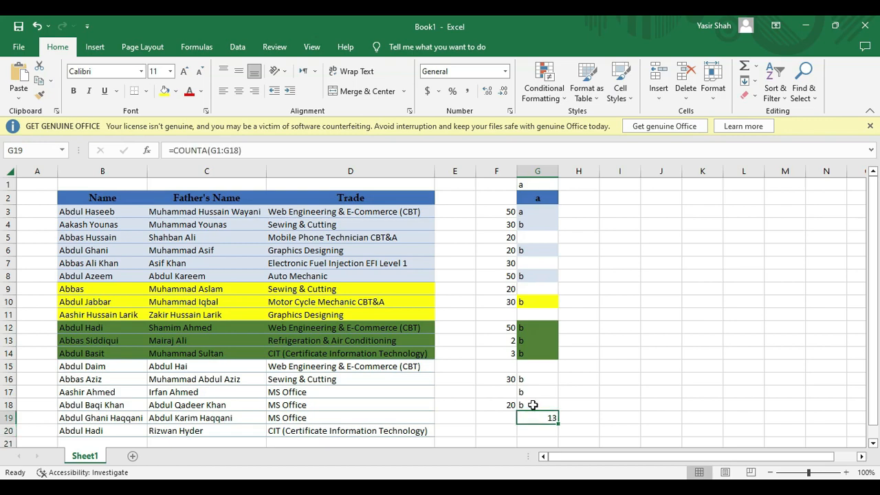
key("Delete")
- Apply a COUNT formula to the text range G1:G18 in cell G19, and delete the formula
type("=co")
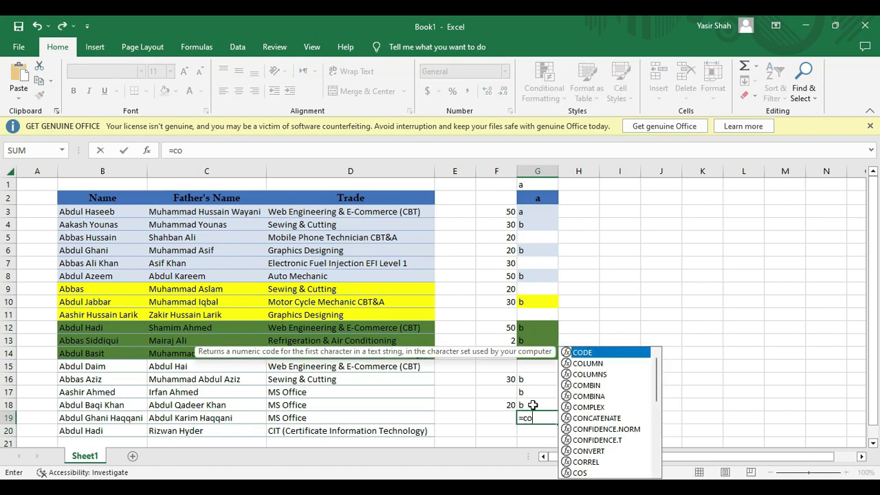
type("unt")
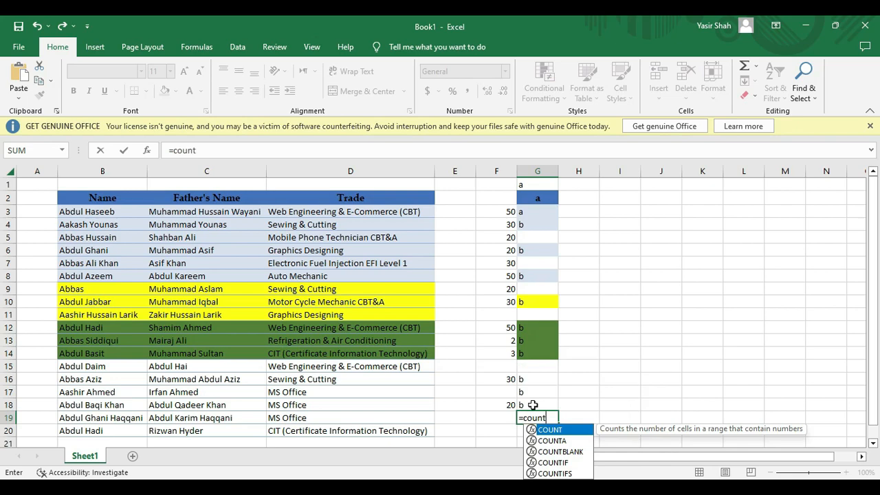
type("(")
left_click_drag(537, 183, 535, 402)
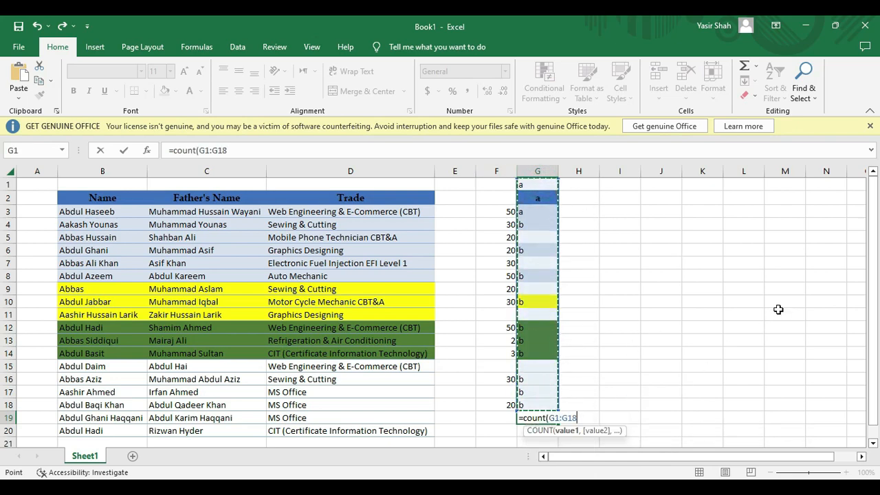
key("Return")
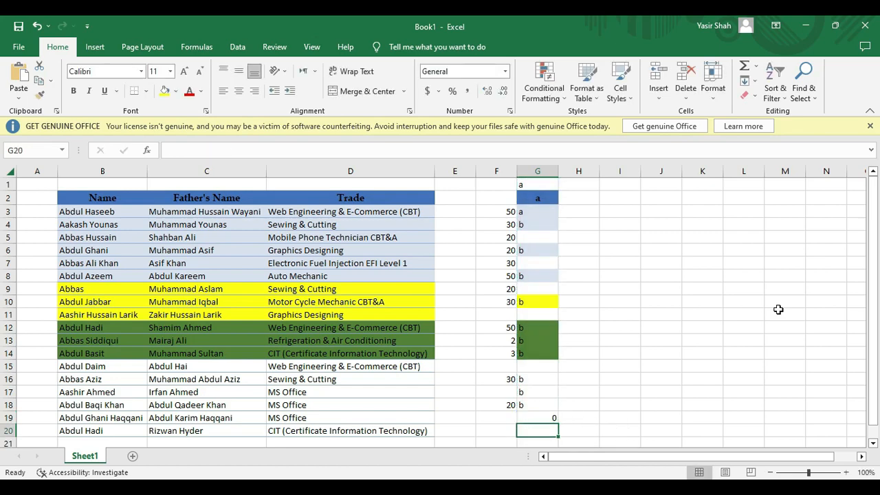
key("Up")
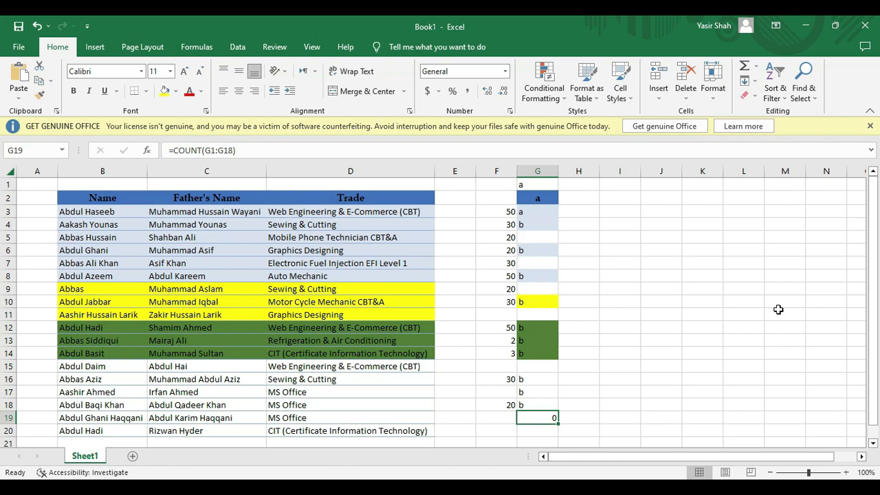
key("Delete")
- Enter a COUNTA formula over G1:G18 in cell G19, and remove the formula again
type("co")
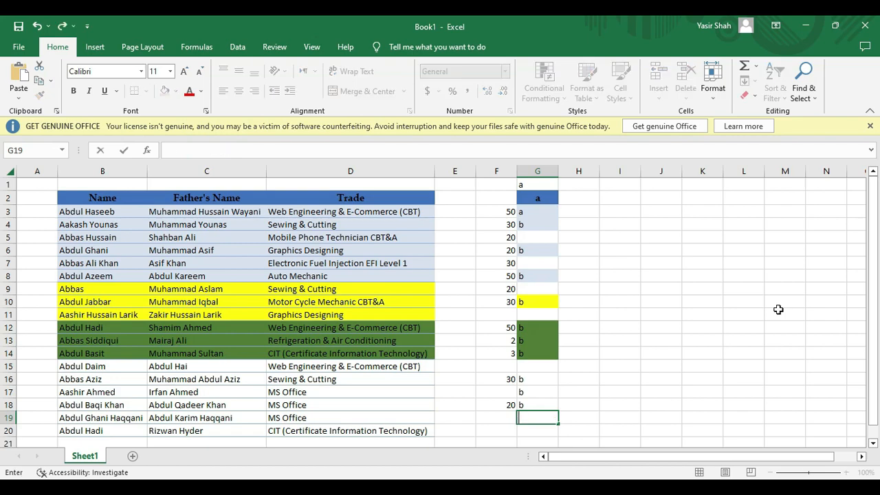
type("=count")
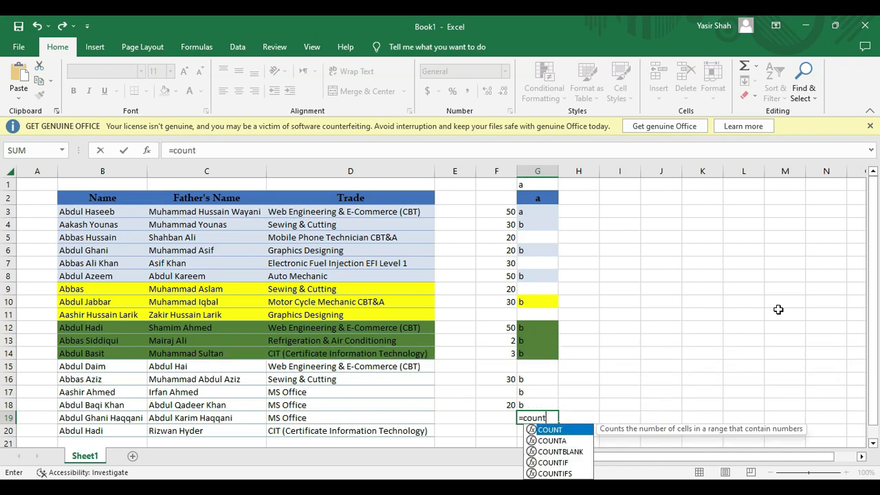
type("a(")
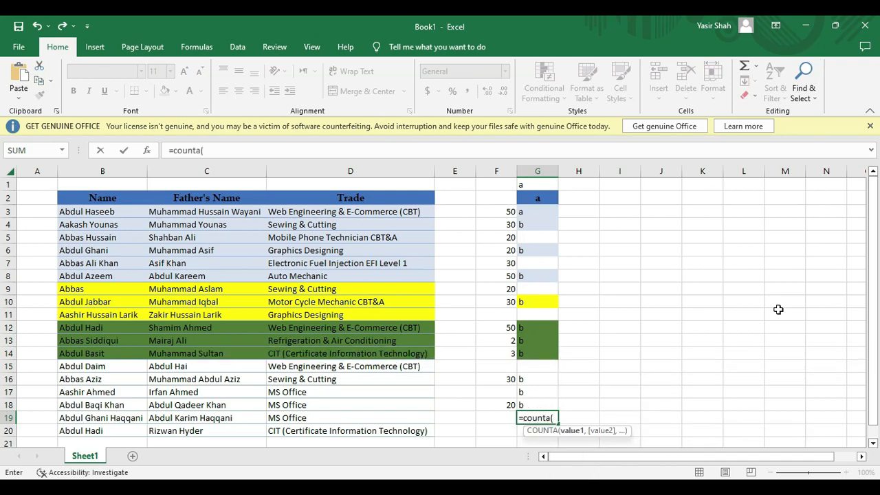
left_click_drag(542, 183, 532, 411)
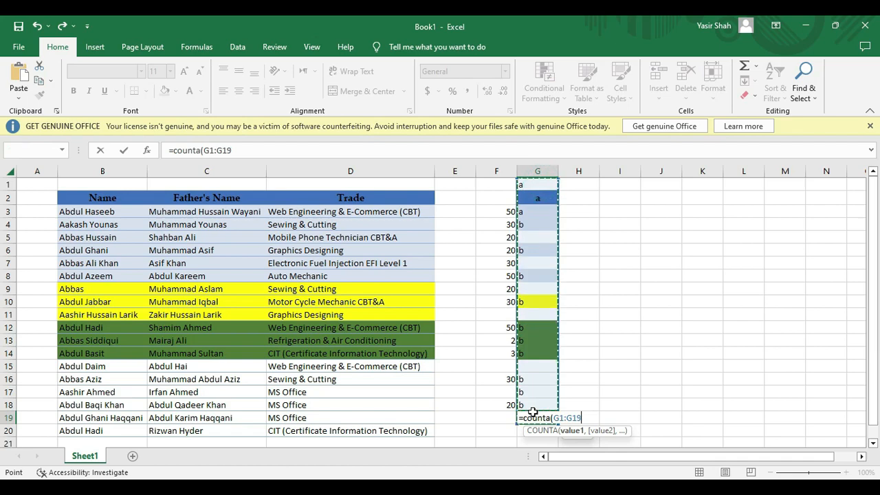
left_click_drag(548, 184, 535, 403)
type(")")
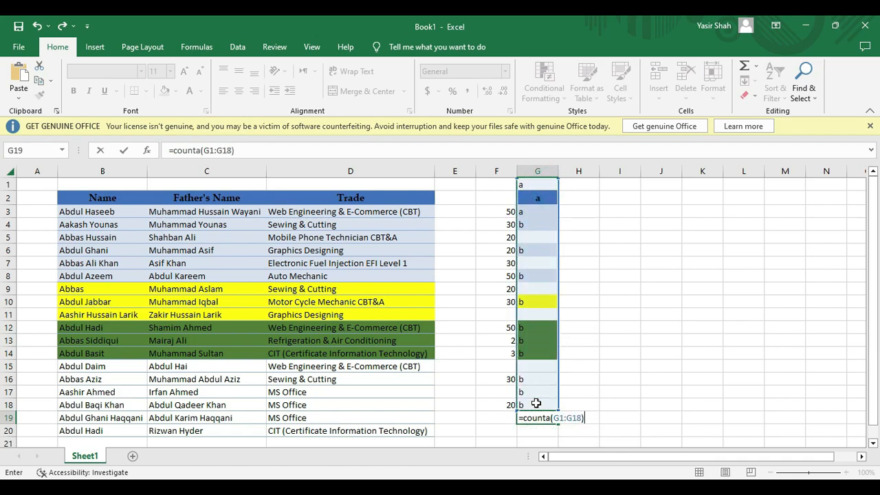
key("ctrl+Return")
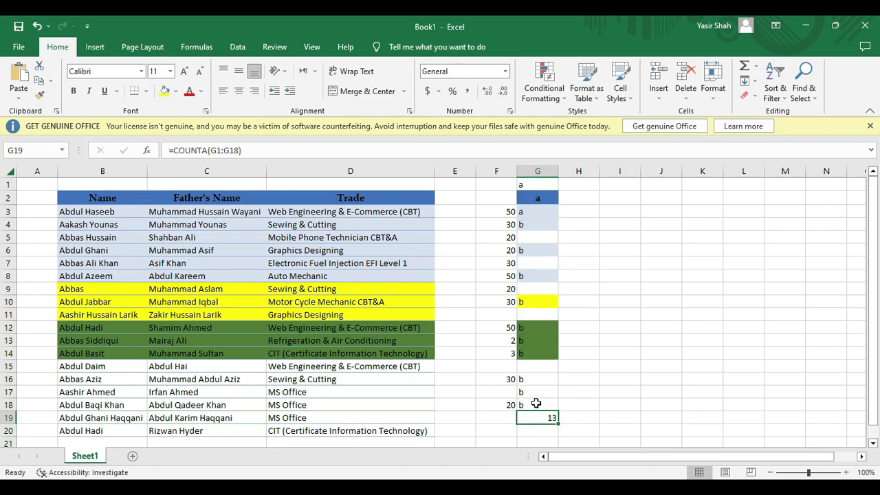
key("Left")
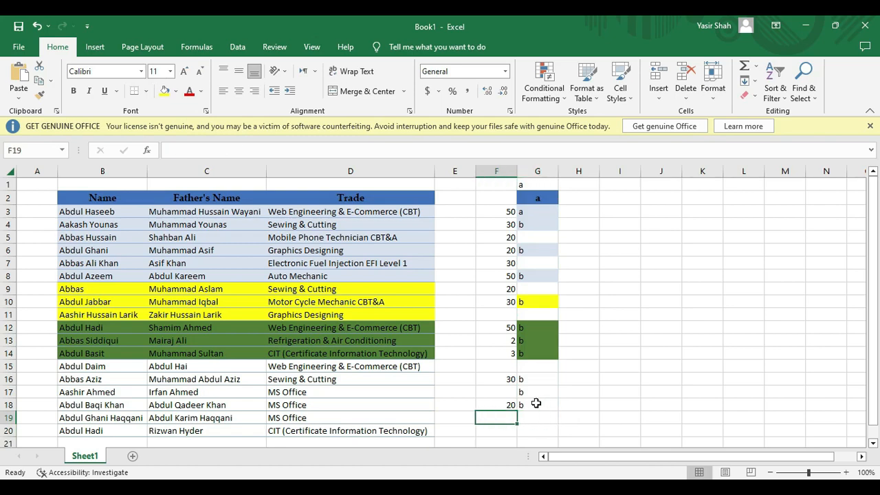
- Delete the sample numbers and letters from the range F1:G18
key("Up")
left_click(535, 404)
key("shift+Left")
key("shift+Up")
key("shift+Up")
key("shift+Up")
key("shift+Up")
key("shift+Up")
key("shift+Up")
key("shift+Up")
key("shift+Up")
key("shift+Up")
key("shift+Up")
key("shift+Up")
key("shift+Up")
key("shift+Up")
key("shift+Up")
key("shift+Up")
key("shift+Up")
key("shift+Up")
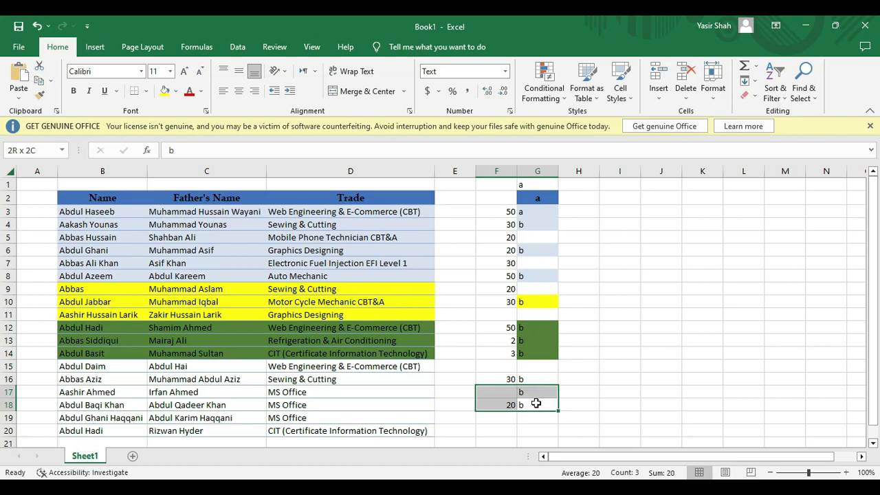
key("Delete")
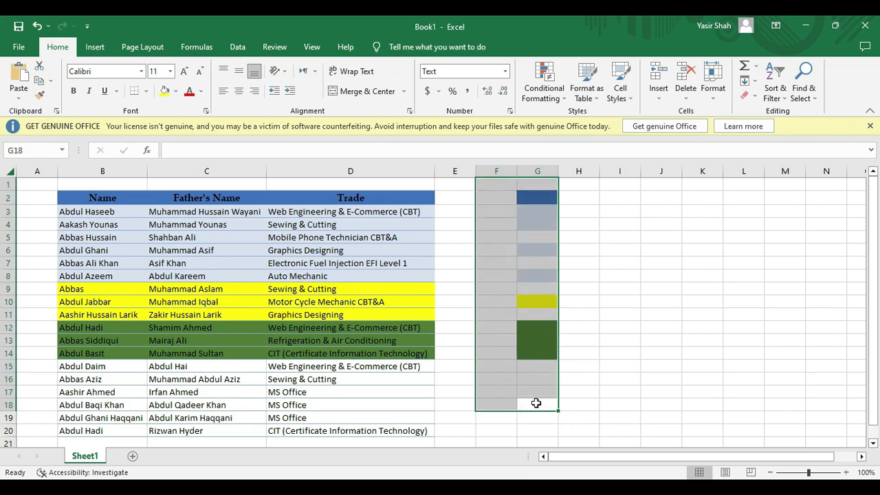
left_click(595, 222)
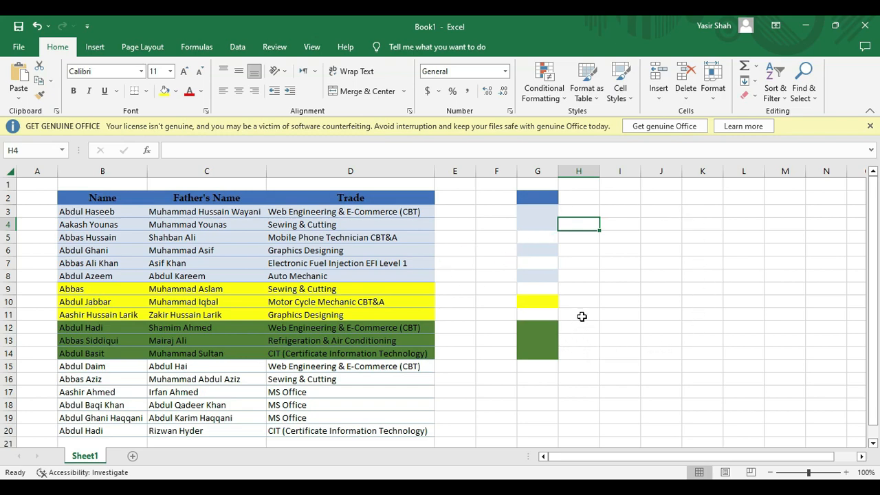
- Clear all formats from the range A1:I20, keeping the table's contents
left_click(522, 224)
left_click(495, 225)
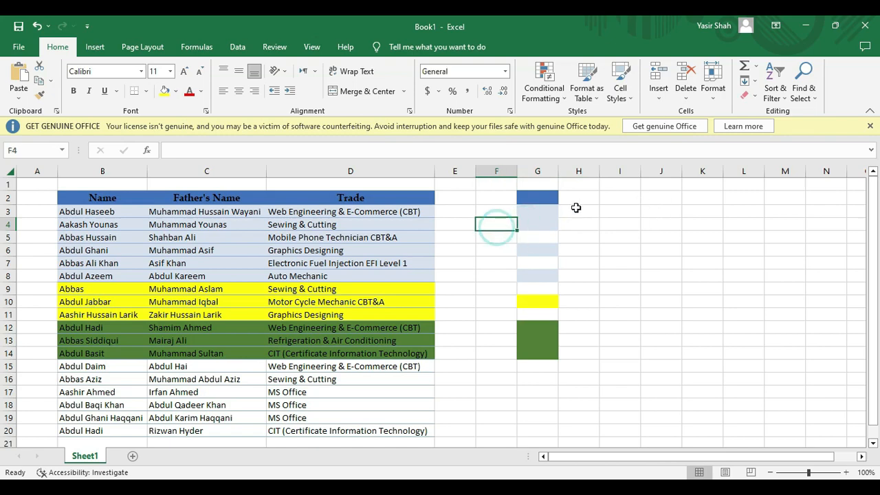
left_click_drag(603, 187, 52, 434)
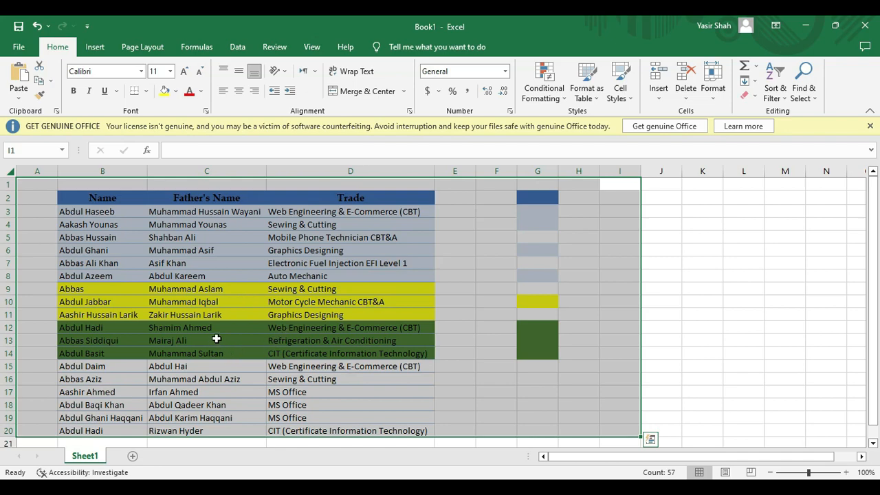
left_click(752, 96)
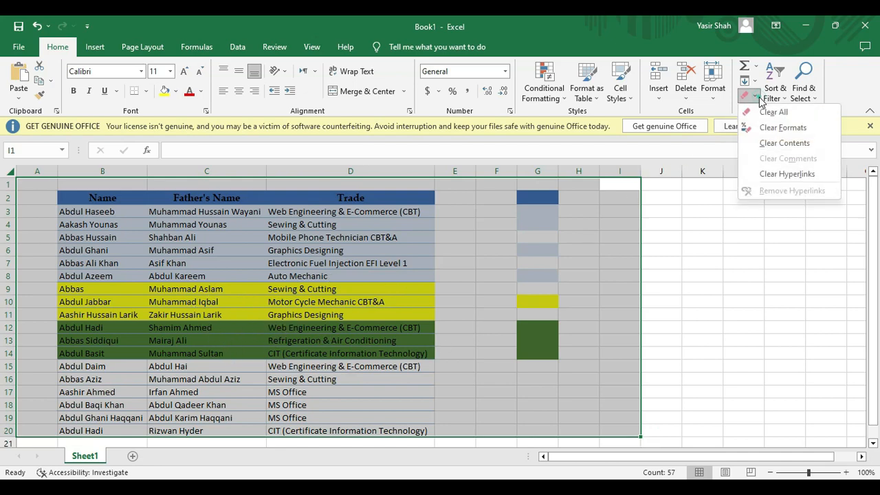
left_click(772, 131)
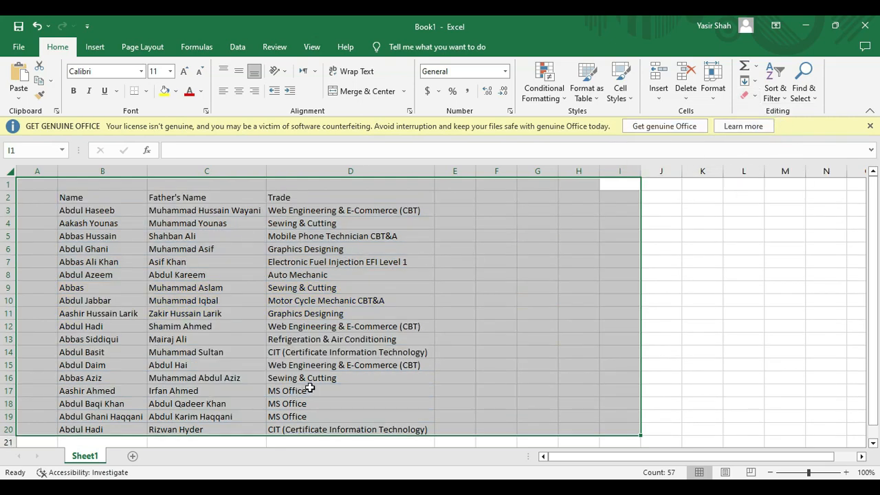
left_click(537, 260)
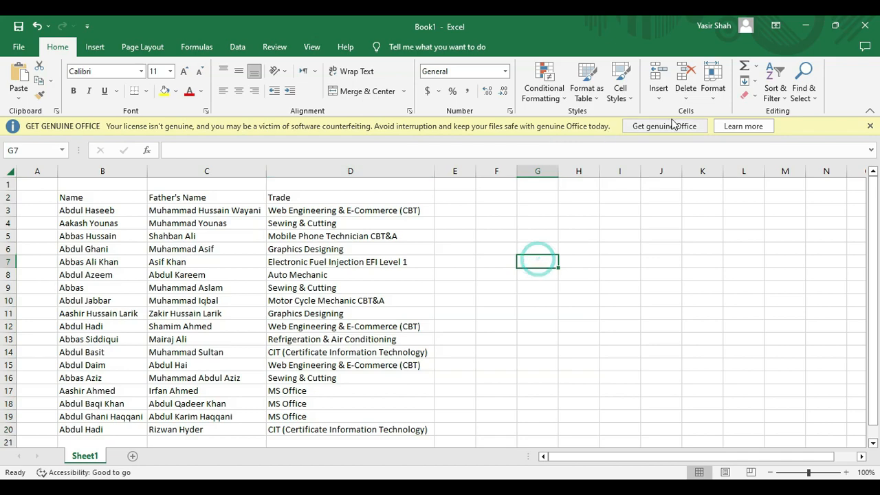
- Search the sheet for a first name from the Father's Name column with Find, and go through the matches one by one
left_click(802, 91)
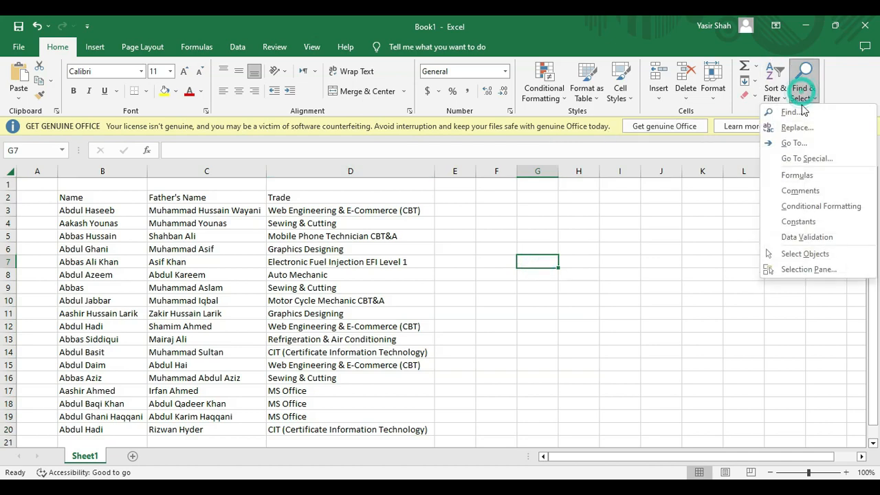
left_click(801, 111)
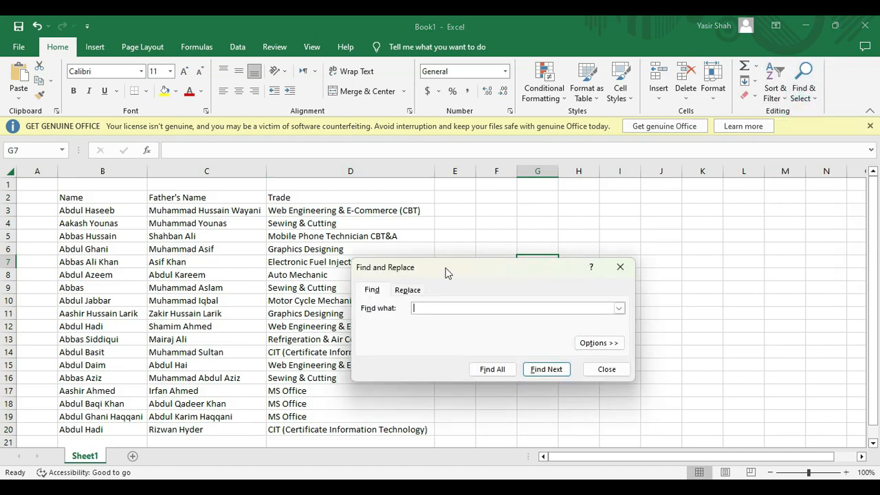
left_click_drag(445, 273, 605, 232)
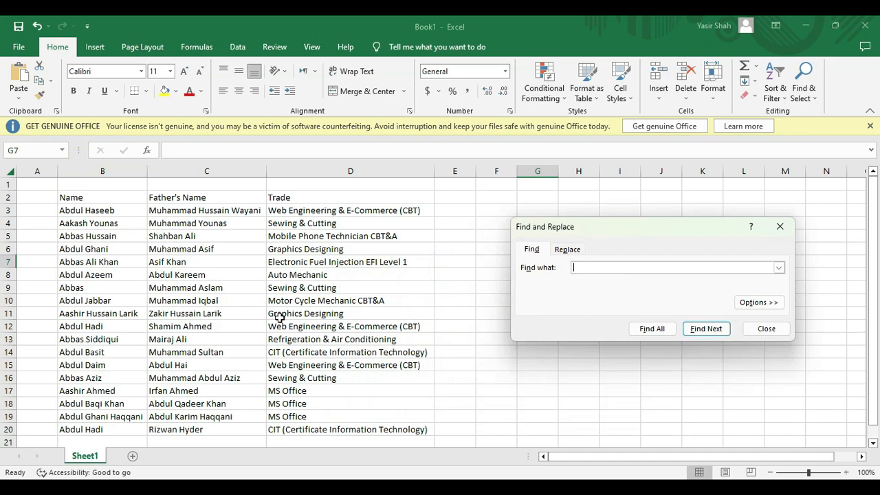
left_click(588, 268)
left_click(703, 327)
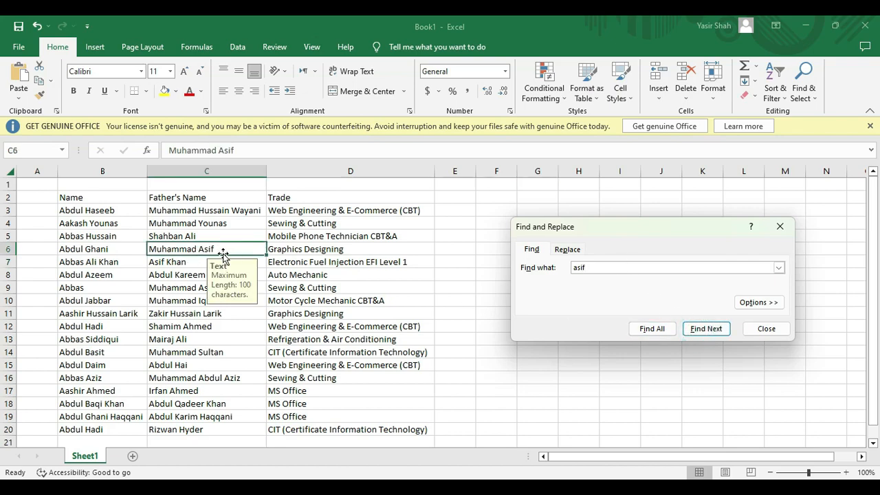
left_click(706, 330)
left_click(708, 330)
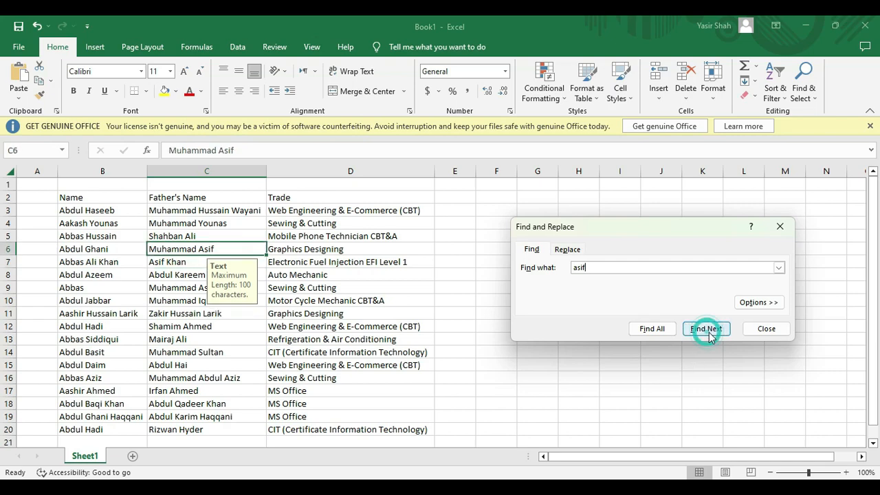
left_click(708, 330)
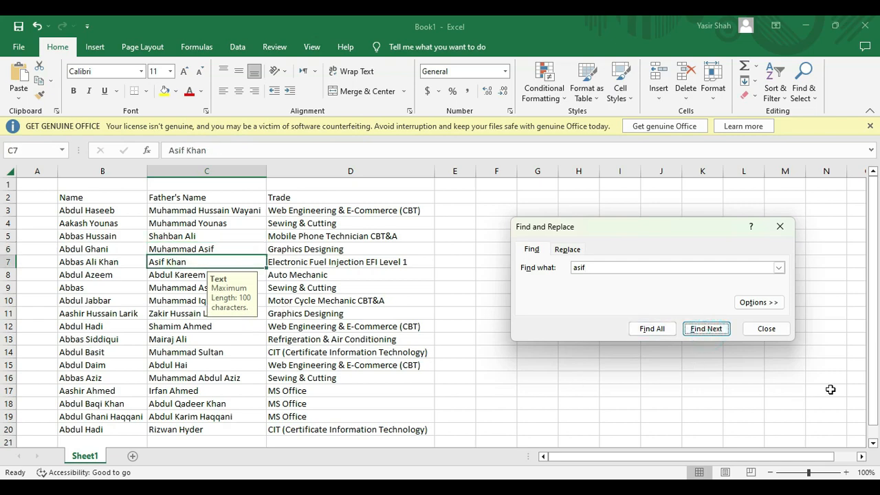
- Examine the Replace options for the searched name, and close Find and Replace without replacing anything
left_click(568, 250)
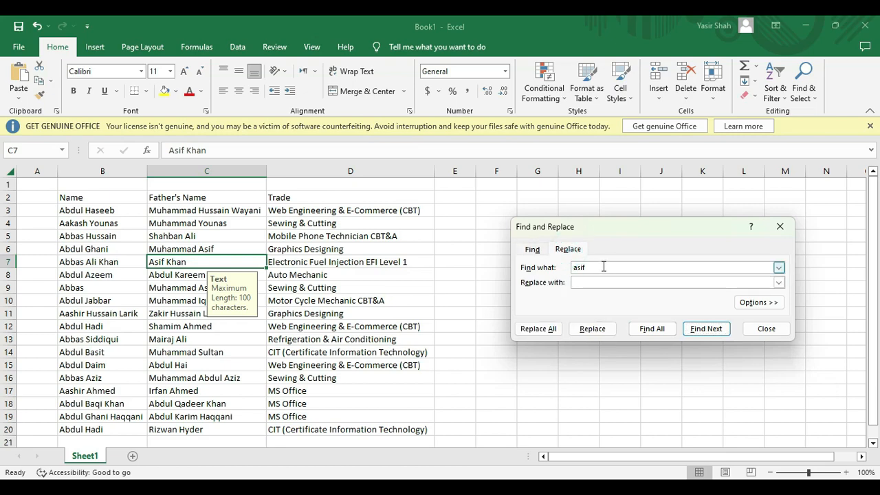
left_click(604, 266)
left_click(593, 282)
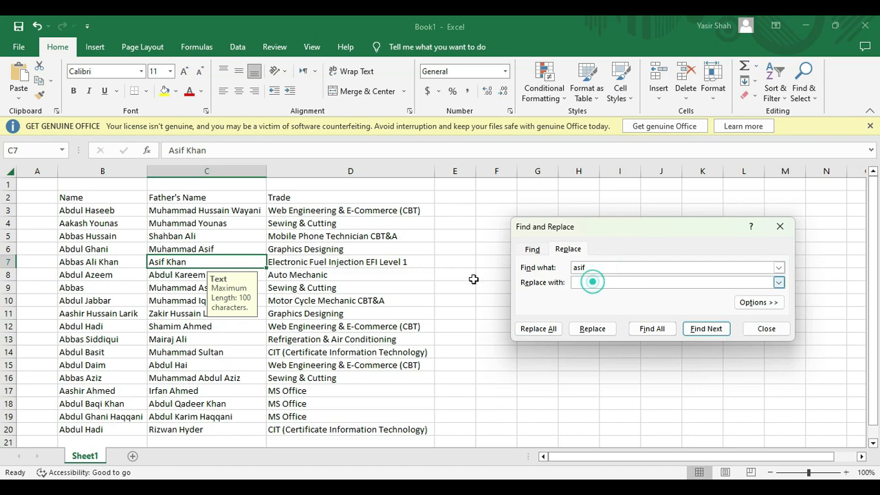
left_click(596, 266)
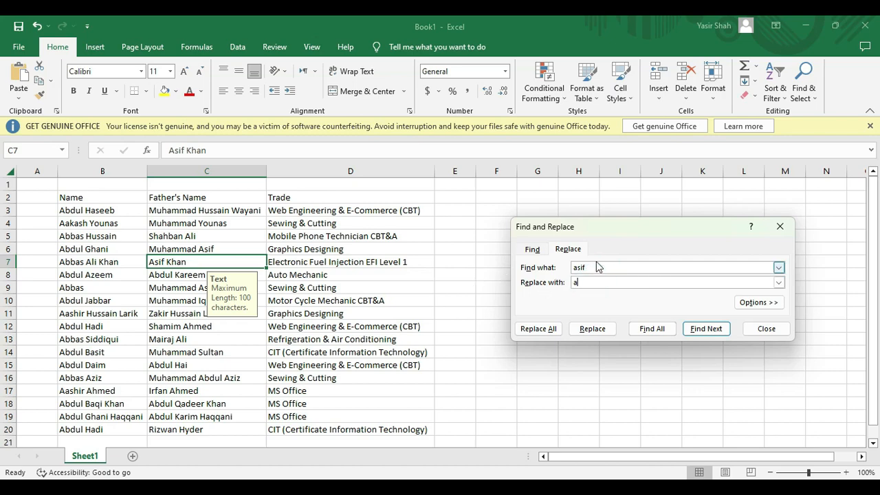
left_click(577, 285)
left_click(531, 249)
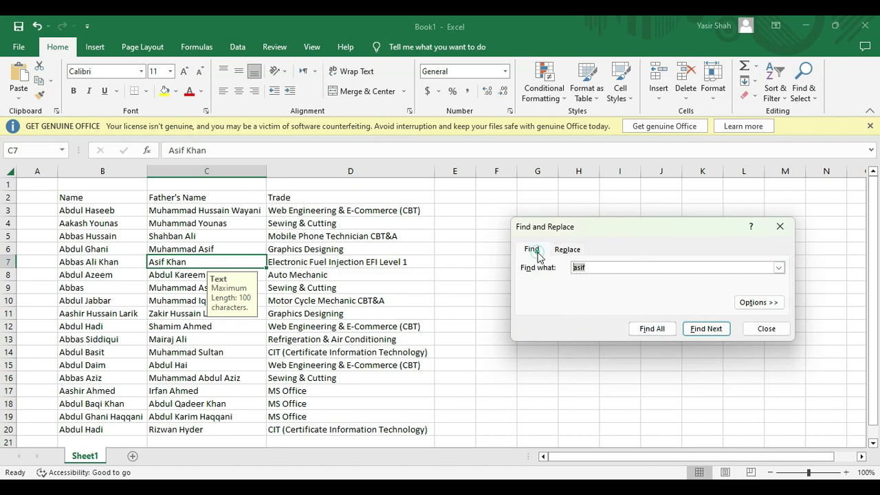
left_click(782, 333)
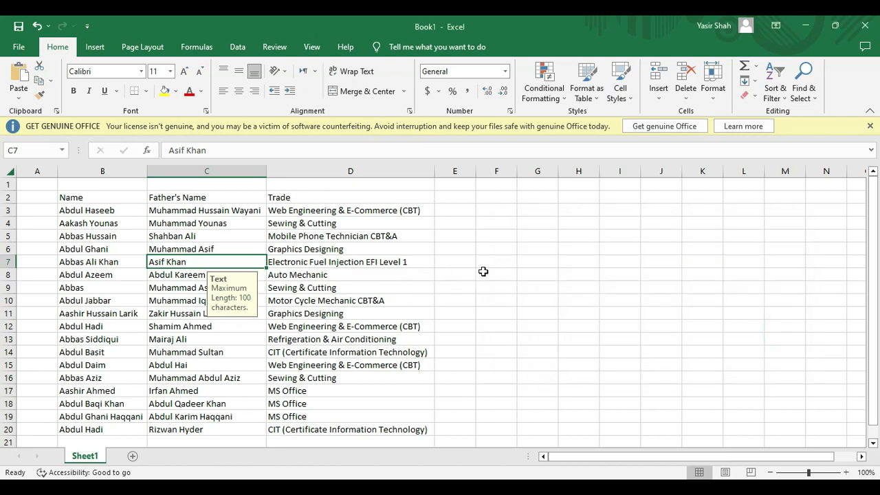
- Examine the Go To and Go To Special selection options, and close them without selecting anything
key("Up")
key("Right")
left_click(804, 95)
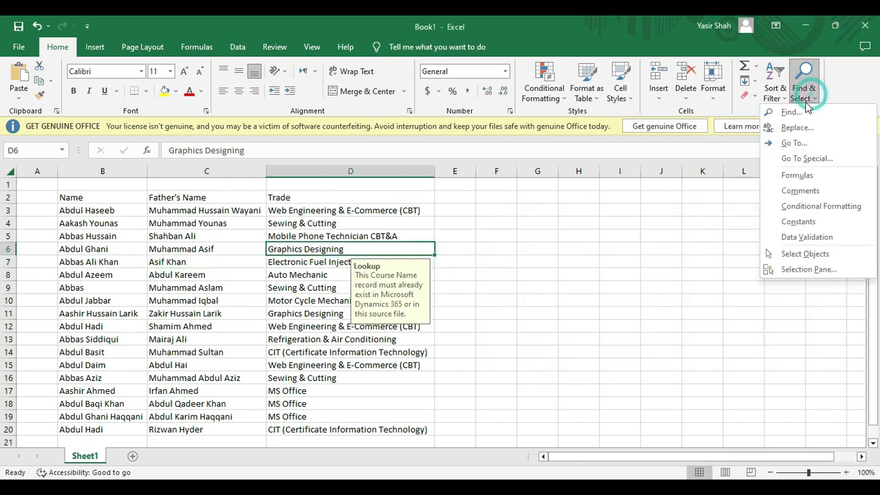
left_click(792, 143)
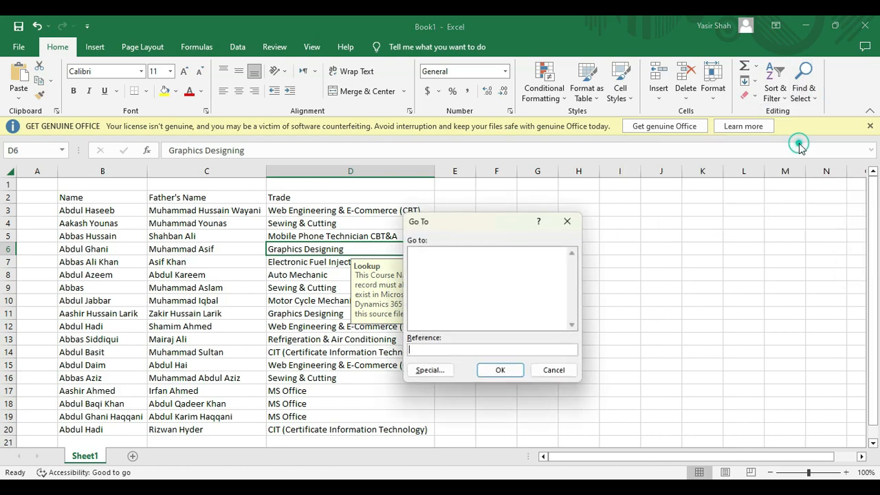
left_click_drag(473, 221, 603, 196)
left_click(543, 349)
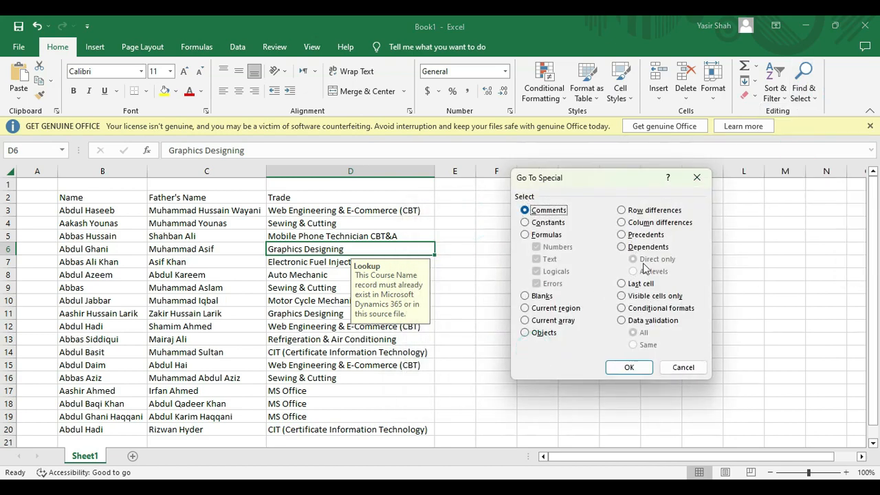
left_click(687, 365)
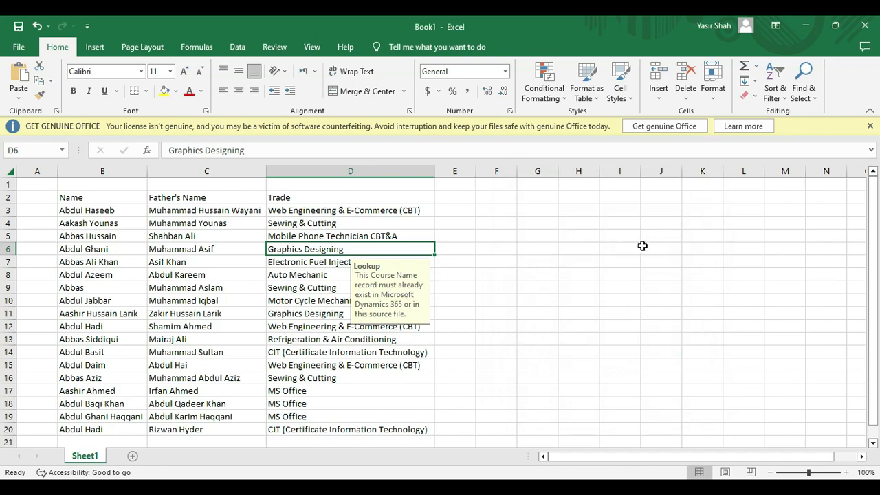
- Select the whole table in B2:D20
left_click_drag(65, 196, 365, 424)
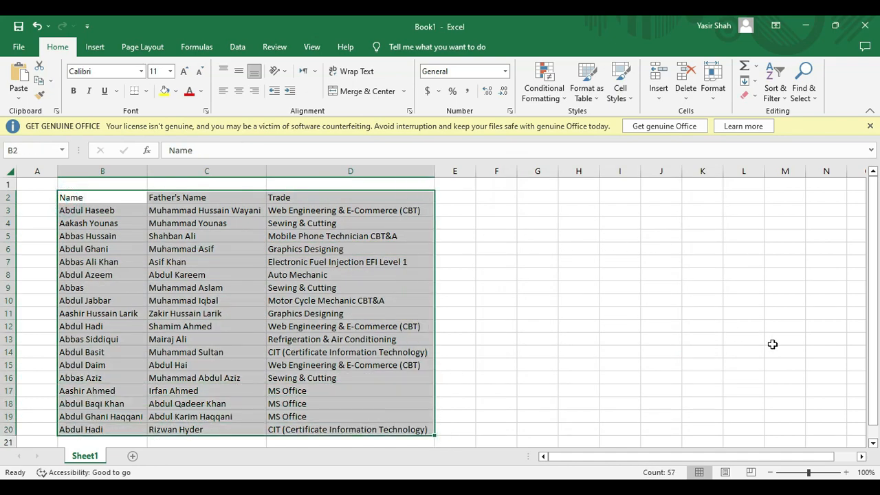